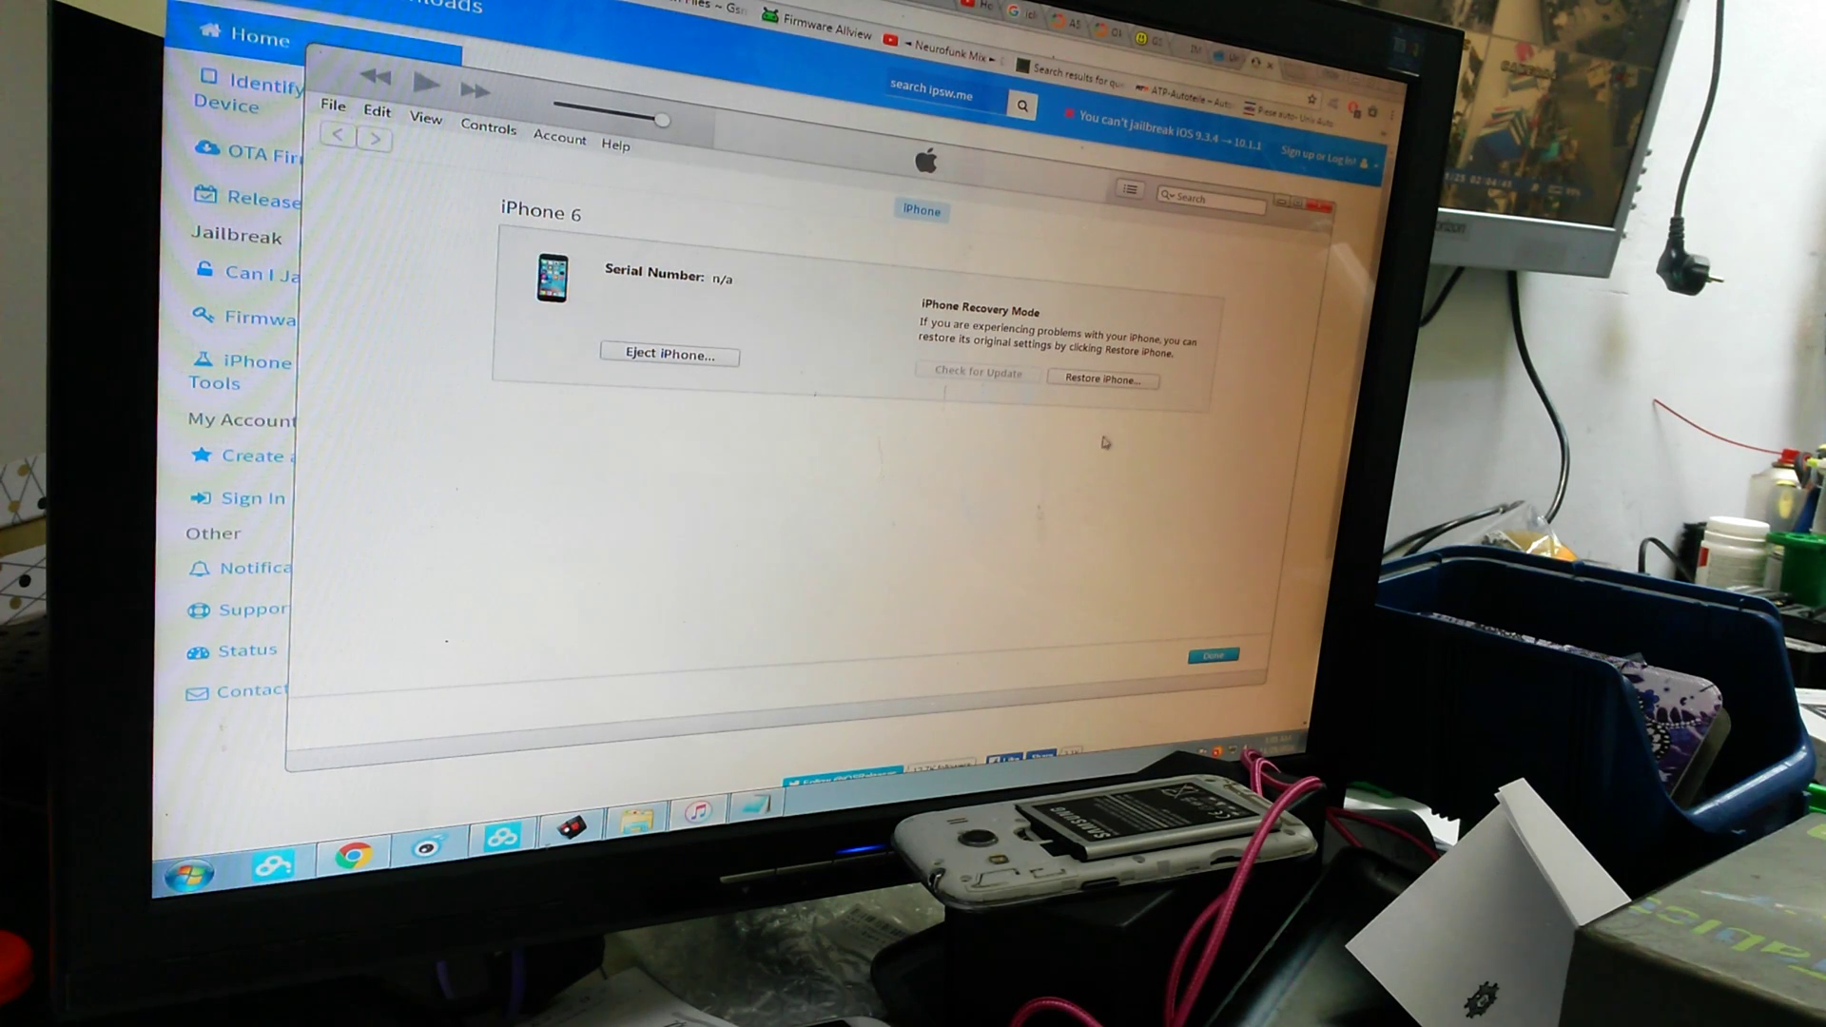
# Try restoring the iPhone, dismiss the software-unavailable error, and confirm iTunes is up to date
pyautogui.click(1107, 381)
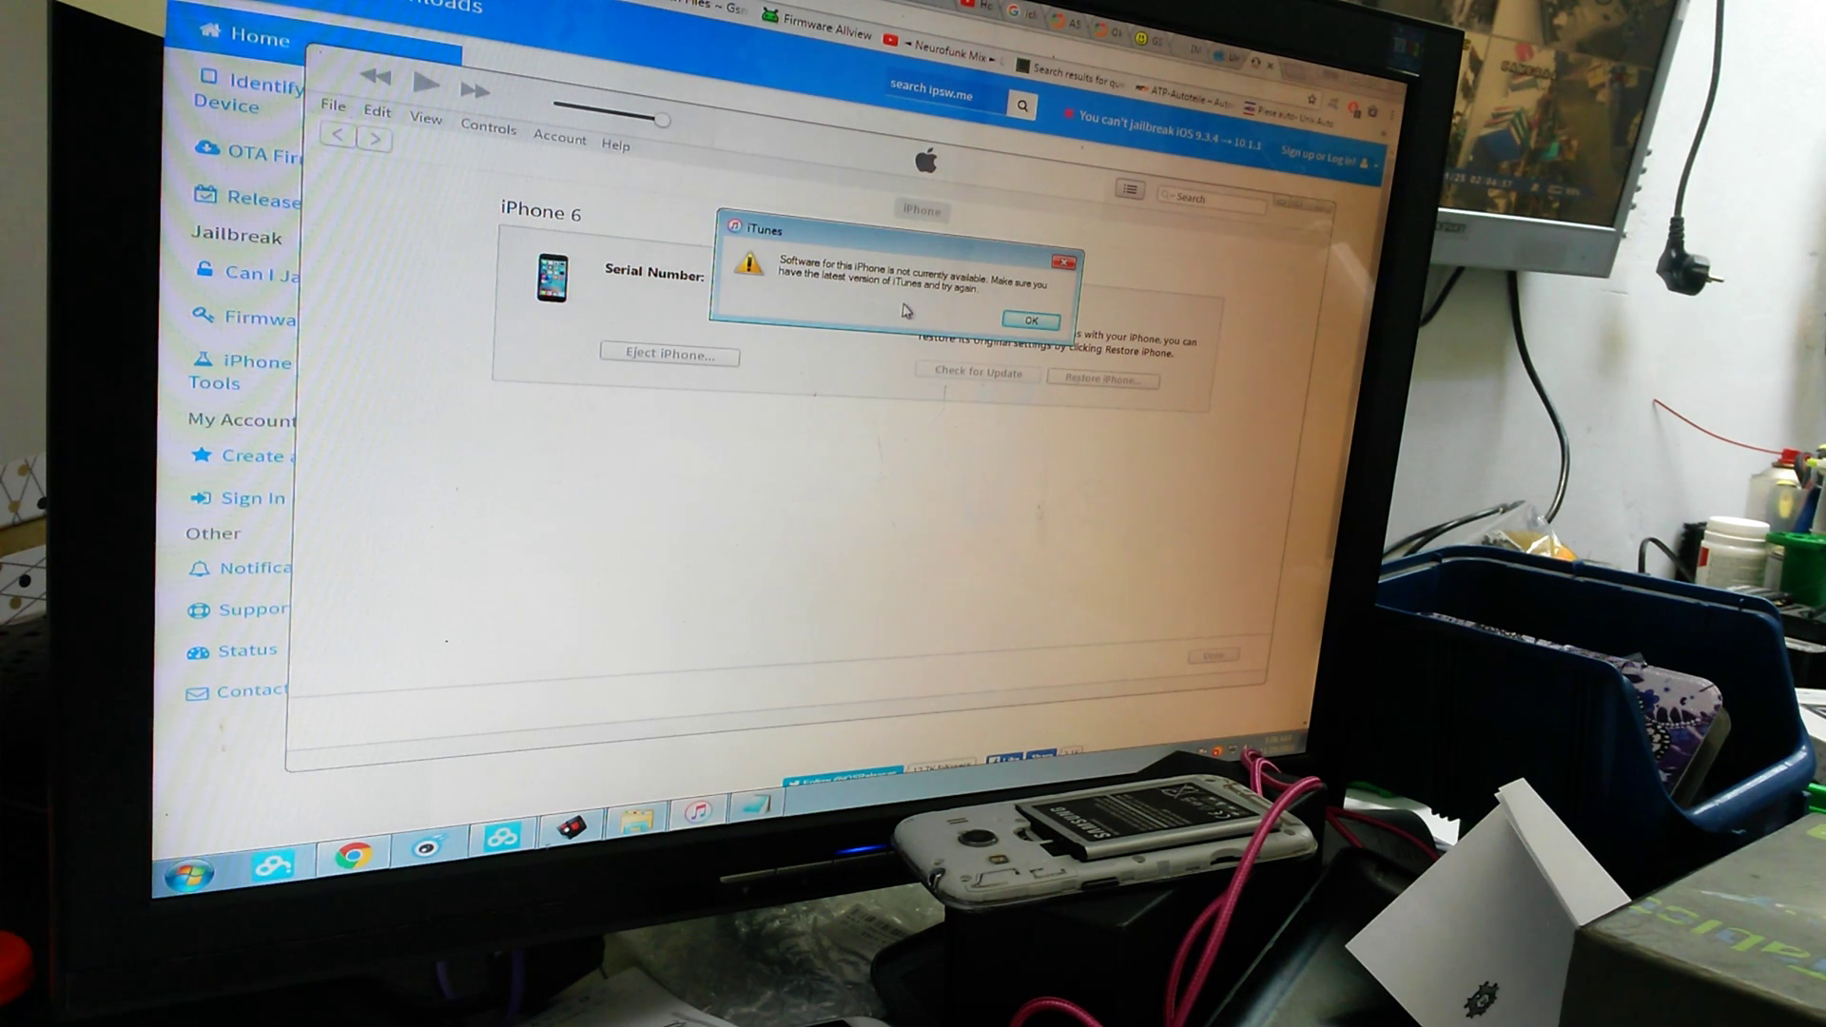
pyautogui.click(1028, 325)
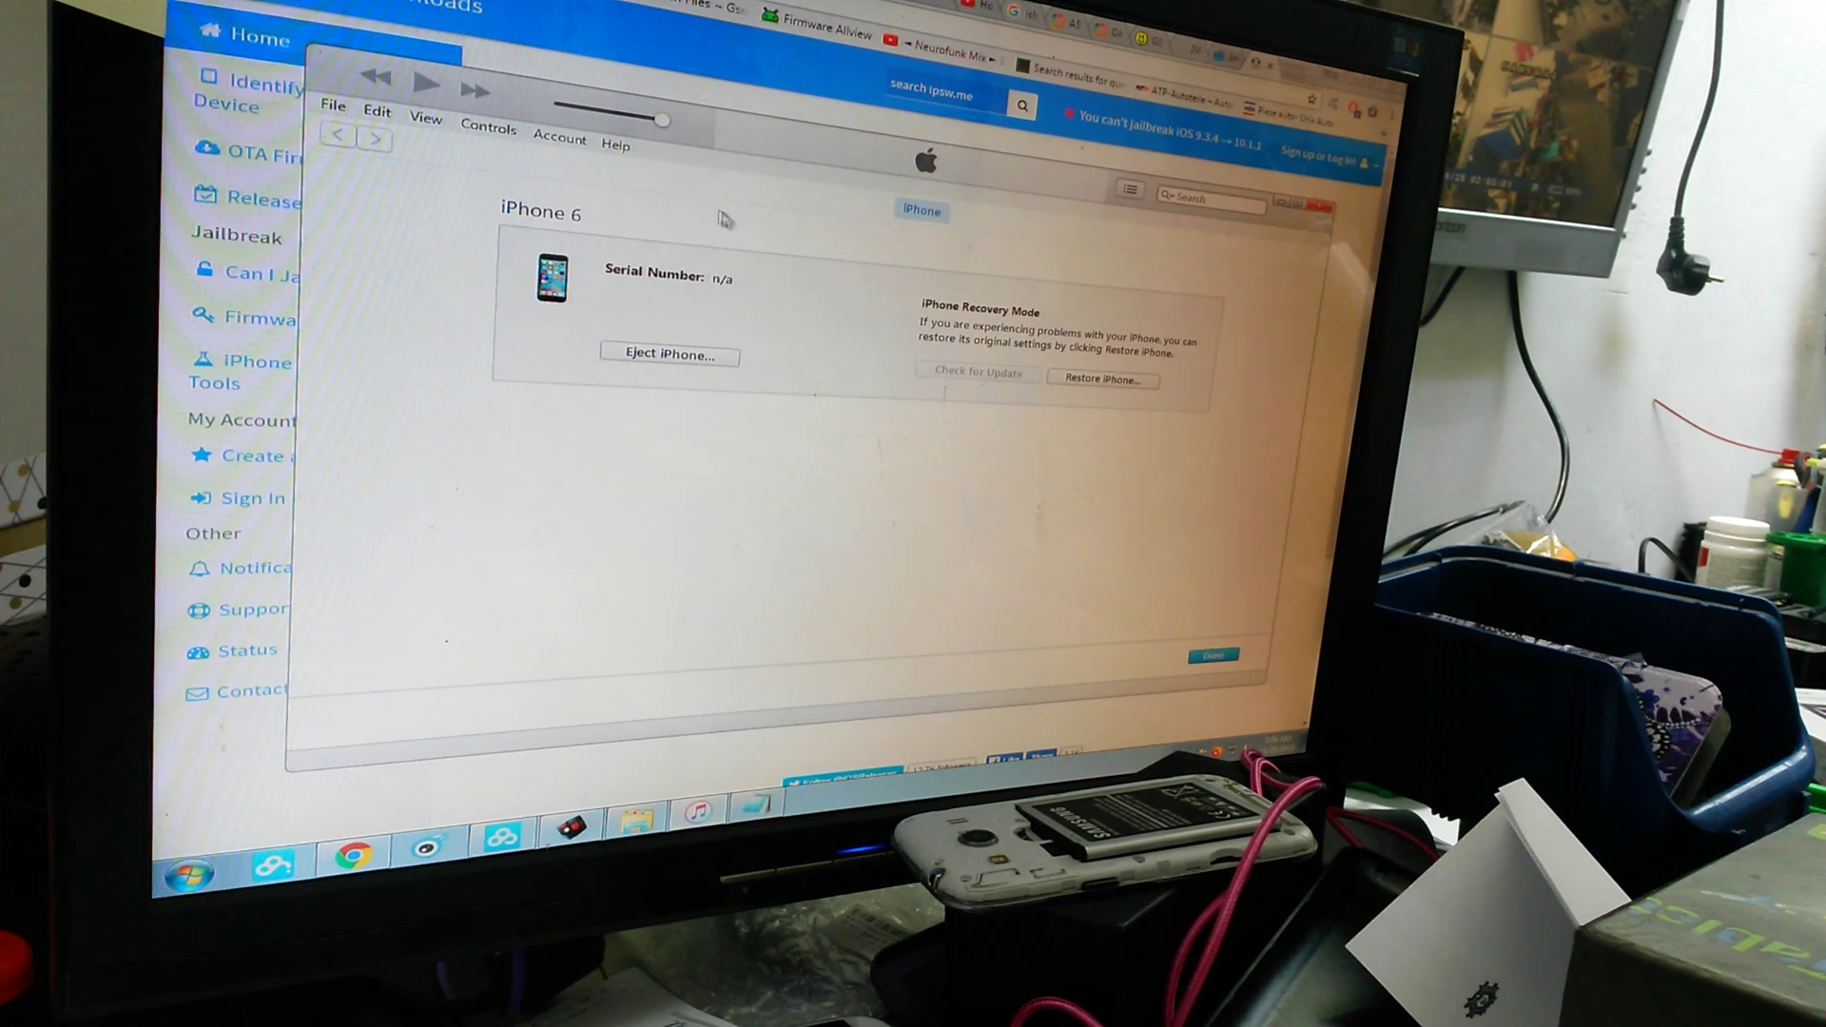
pyautogui.click(610, 148)
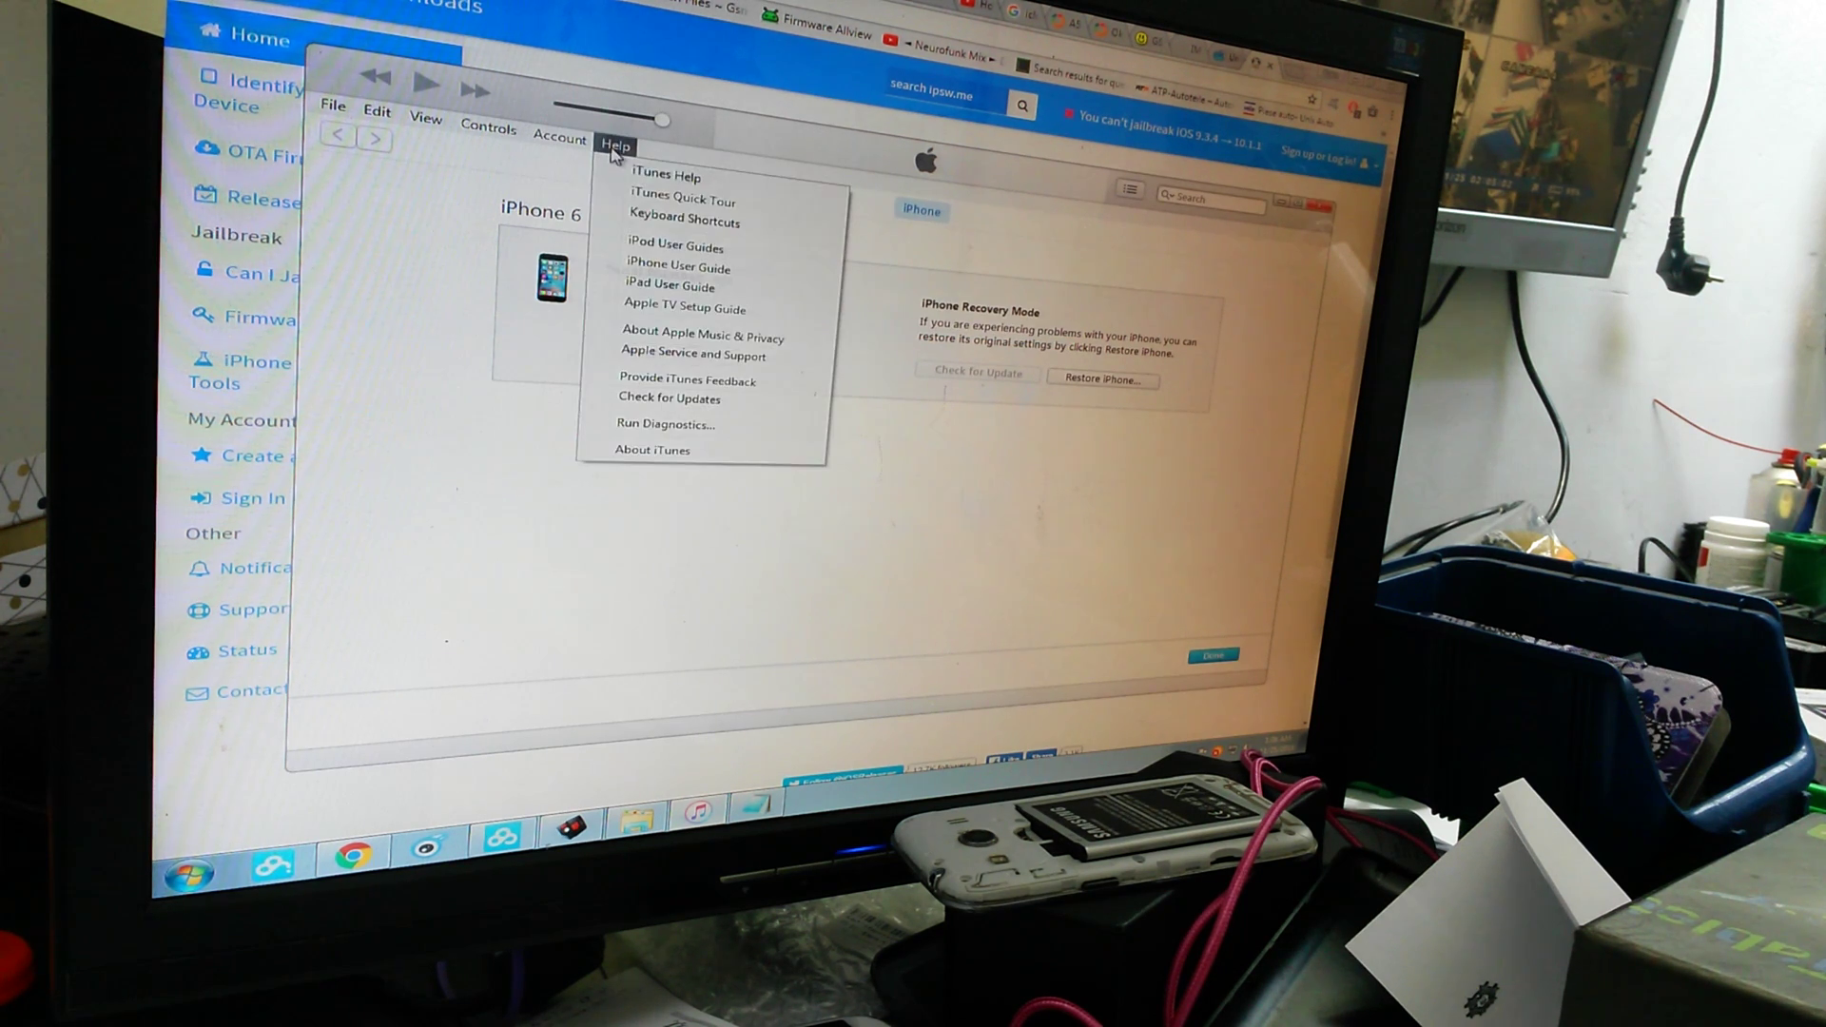
pyautogui.click(659, 402)
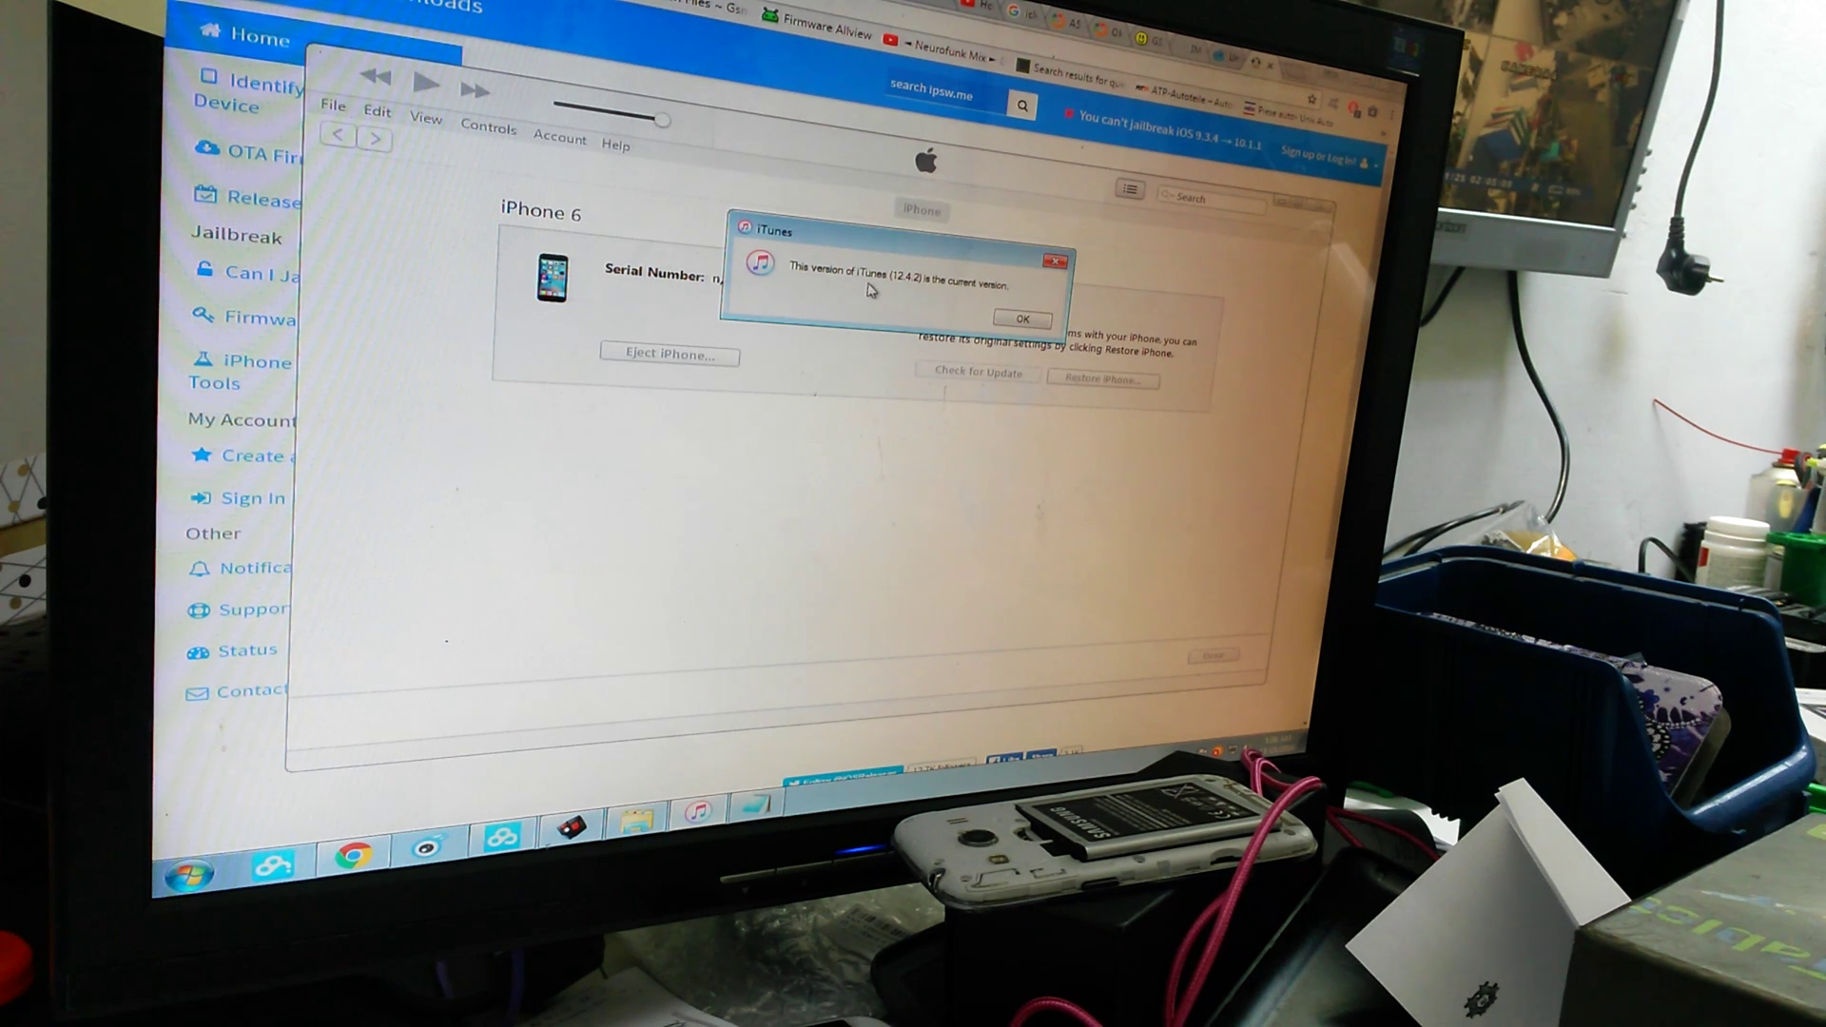
pyautogui.moveTo(917, 258); pyautogui.dragTo(876, 244)
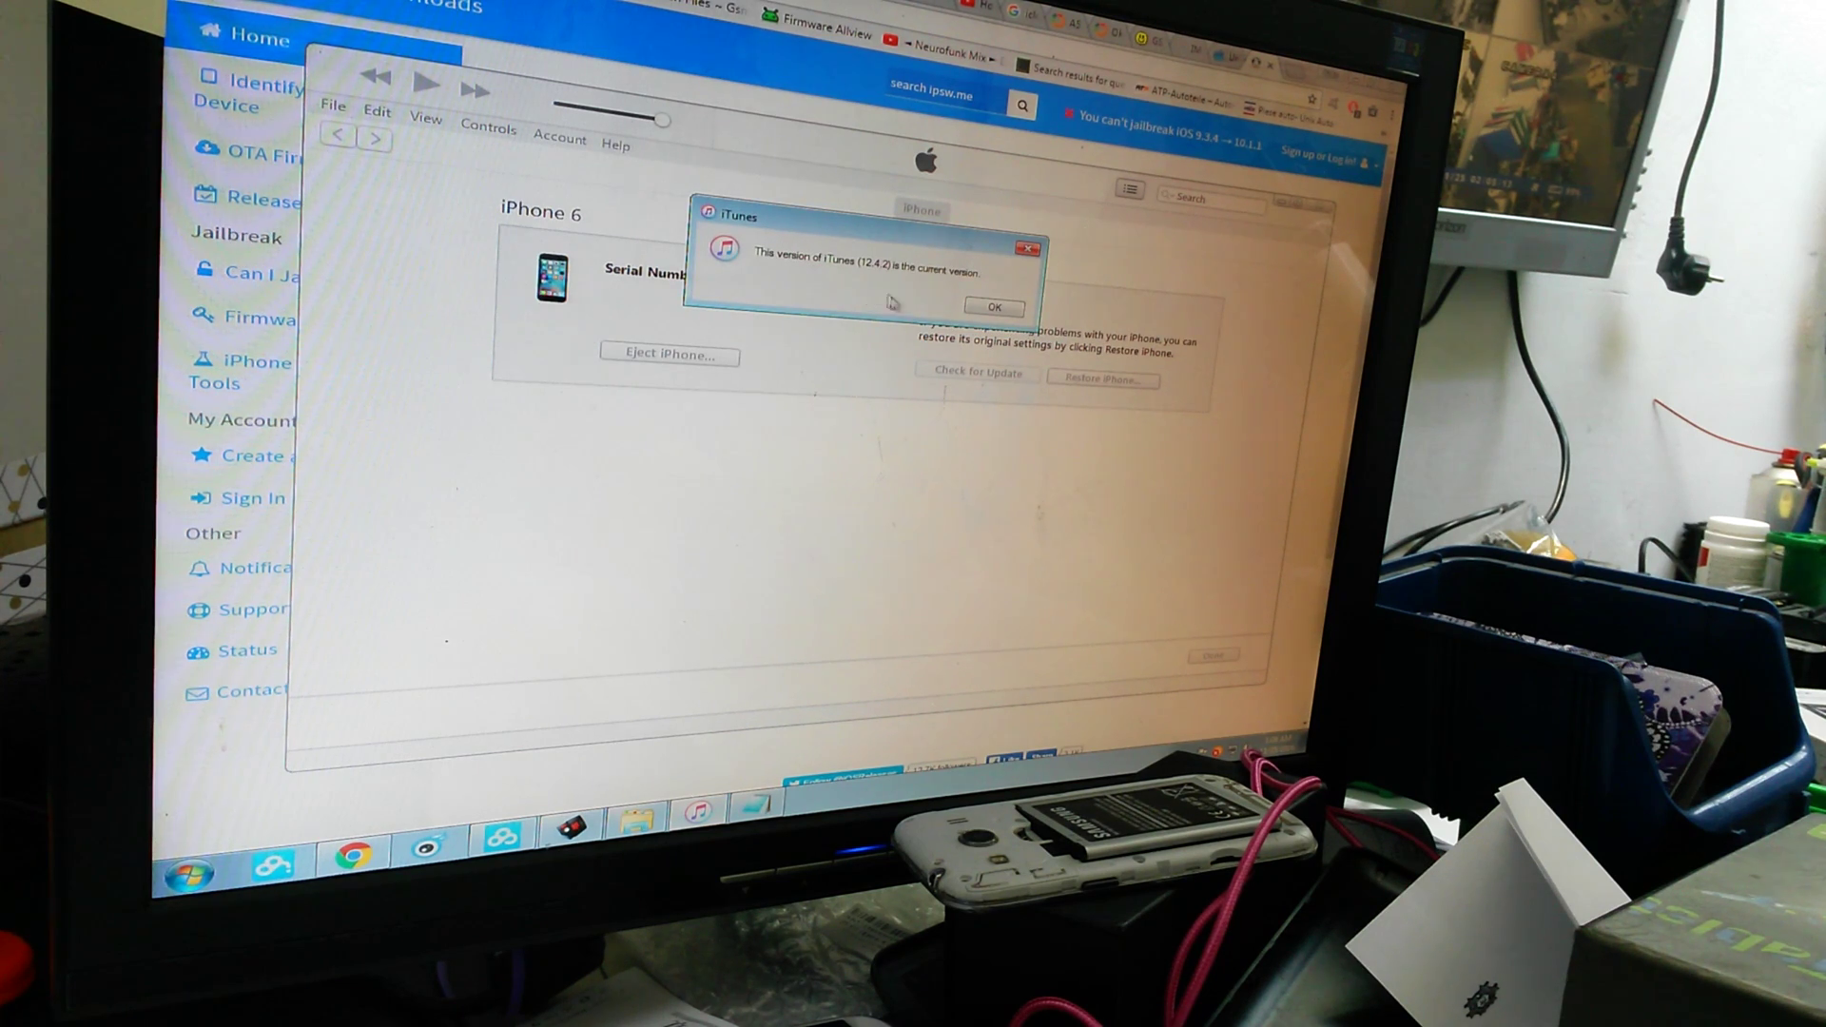
pyautogui.click(1000, 310)
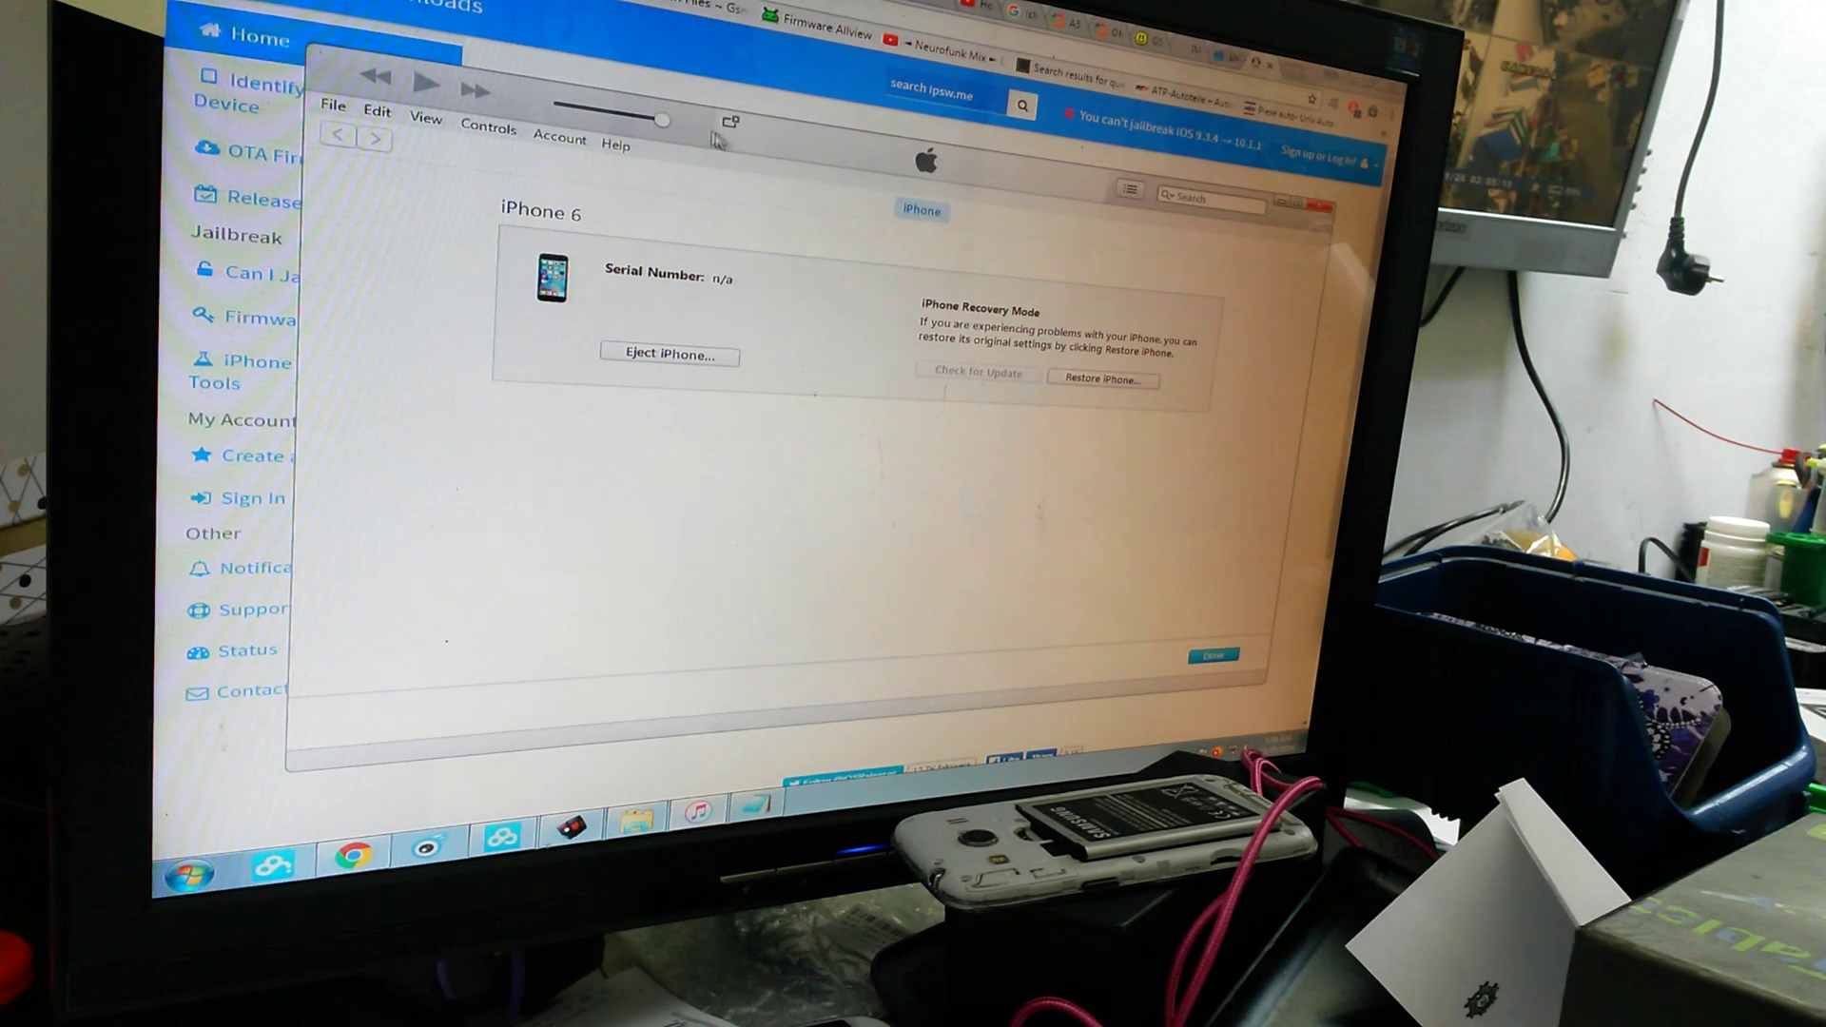
# Move iTunes aside to reveal ipsw.me and choose iPhone as the product
pyautogui.moveTo(692, 136)
pyautogui.mouseDown()
pyautogui.moveTo(849, 167)
pyautogui.moveTo(753, 233)
pyautogui.mouseUp()
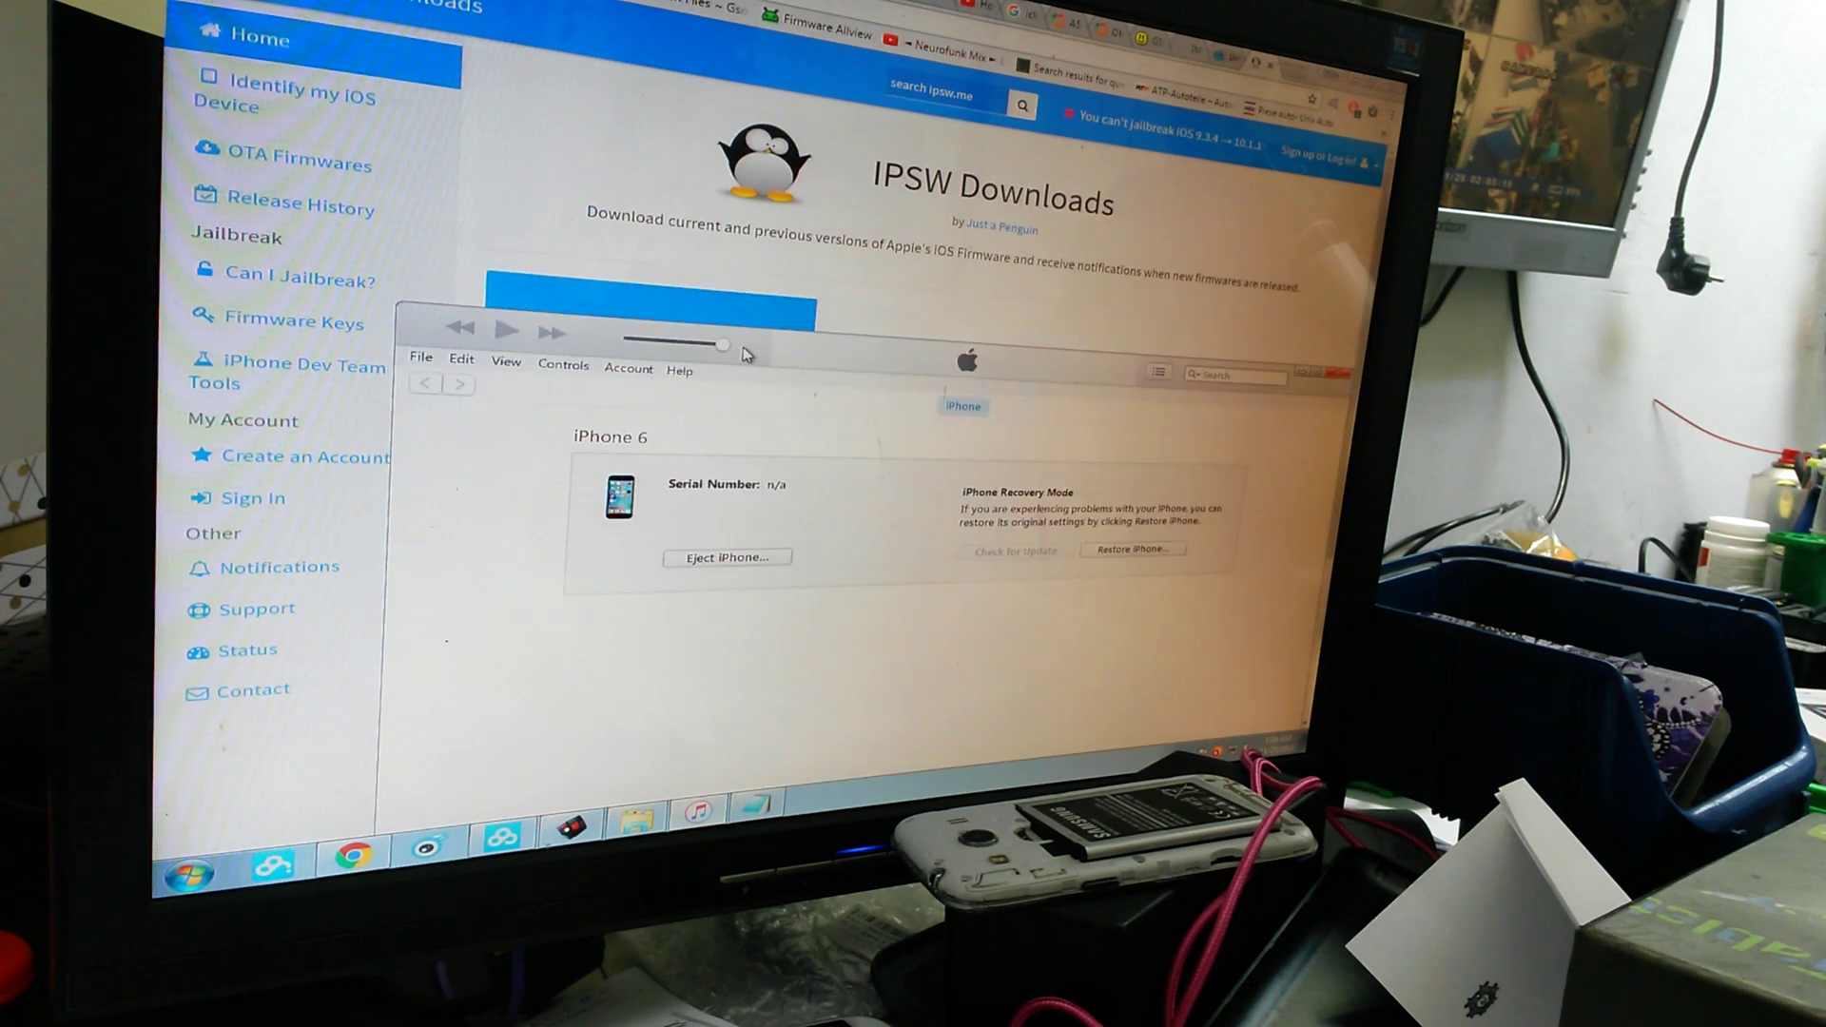
pyautogui.moveTo(753, 232); pyautogui.dragTo(643, 681)
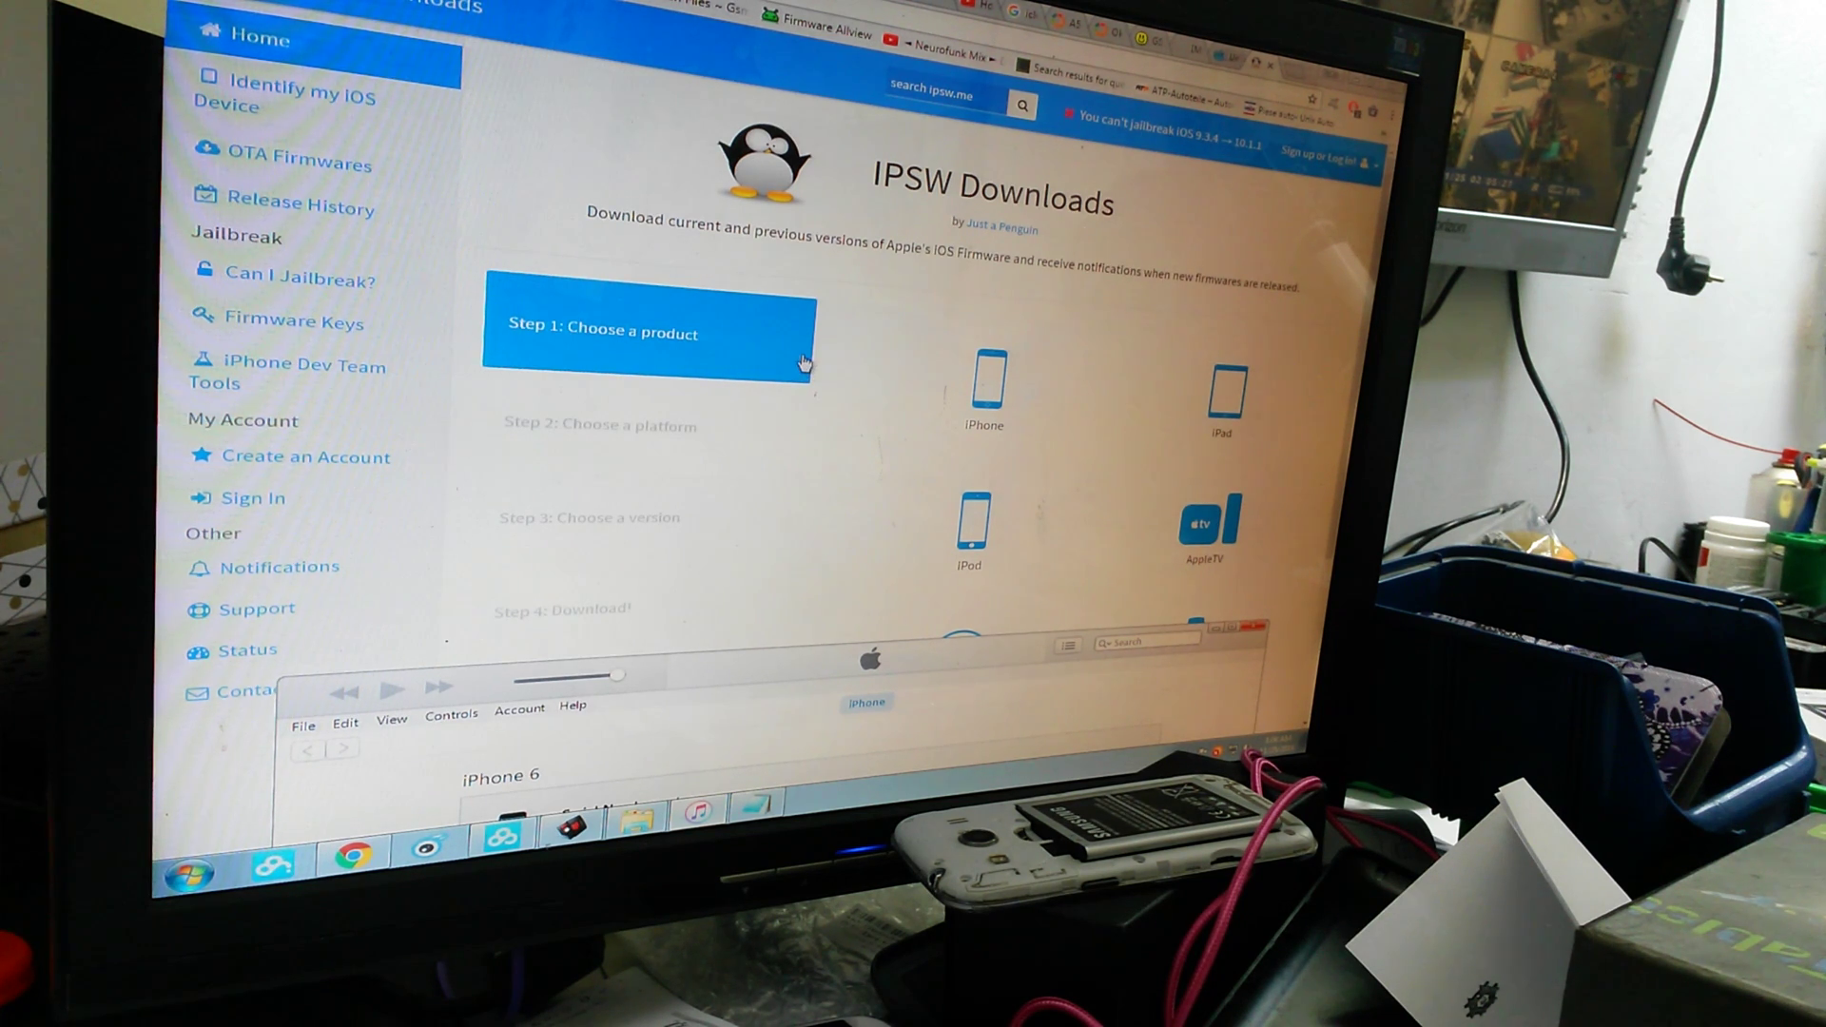
pyautogui.click(995, 380)
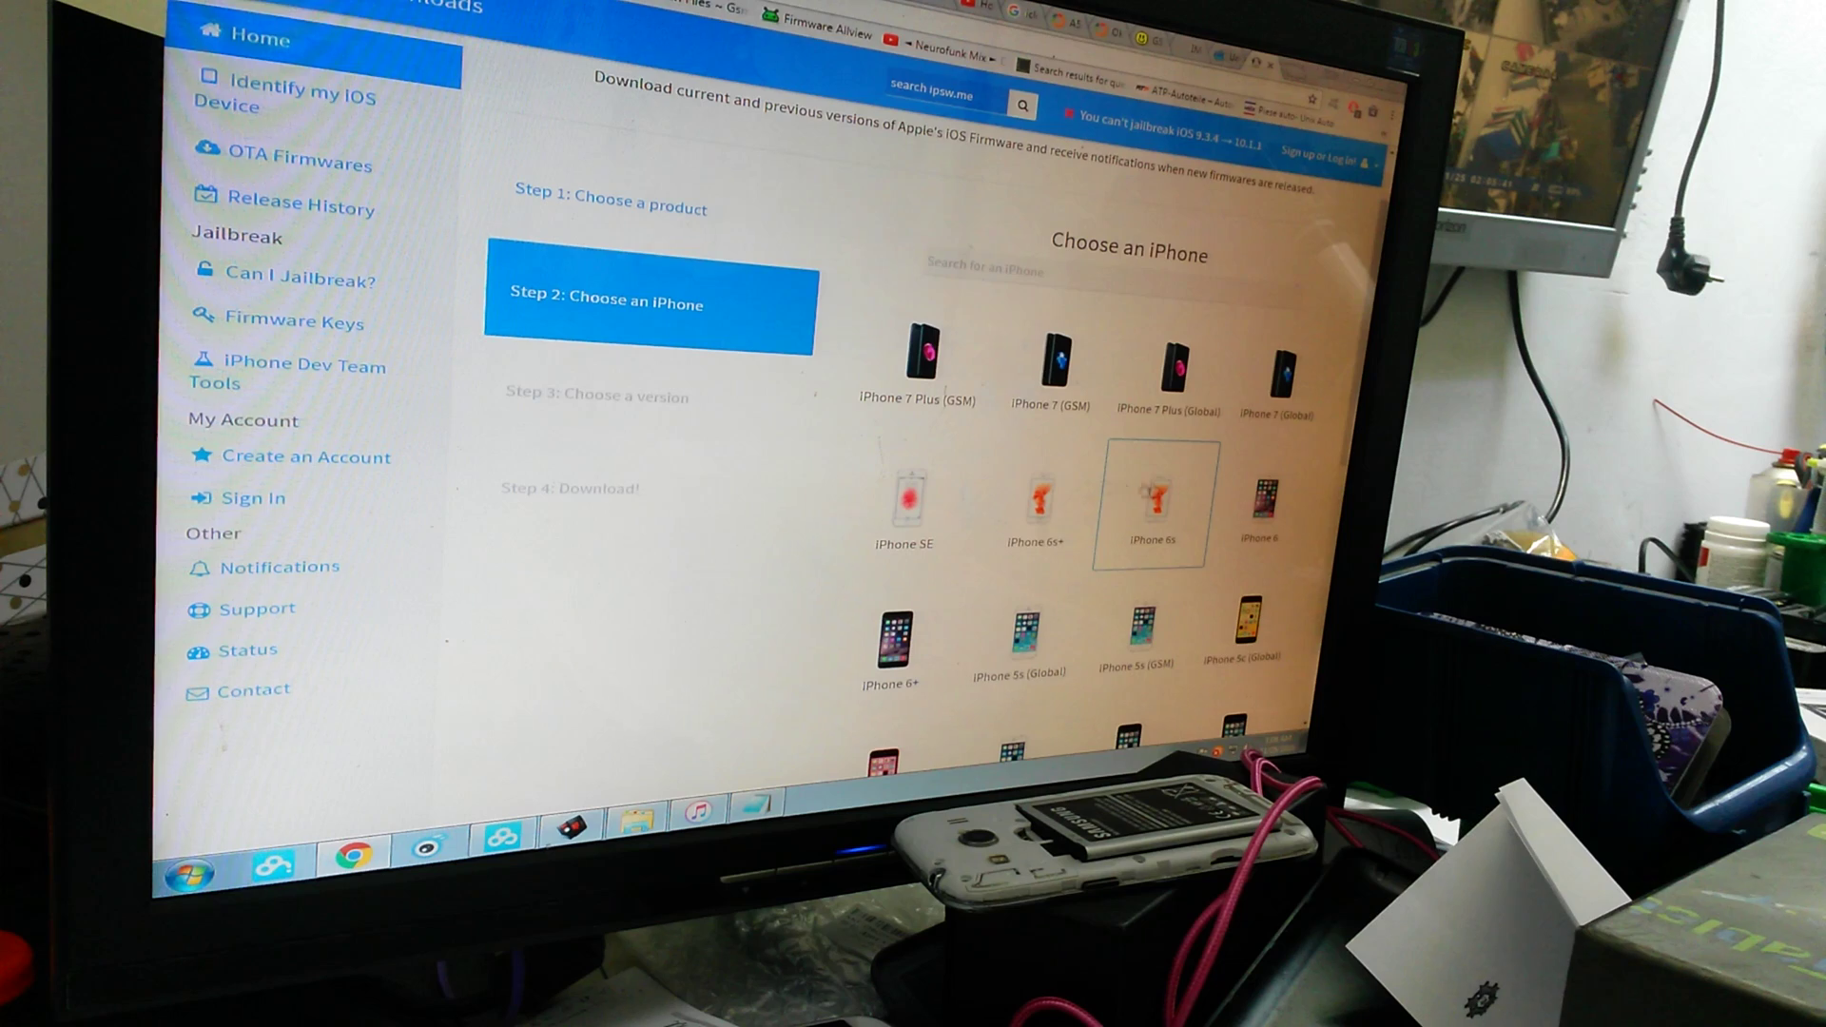
# Pick iPhone 6, point out the Signed and Unsigned IPSW lists, and open iOS 10.1.1 (14B150)
pyautogui.click(1264, 506)
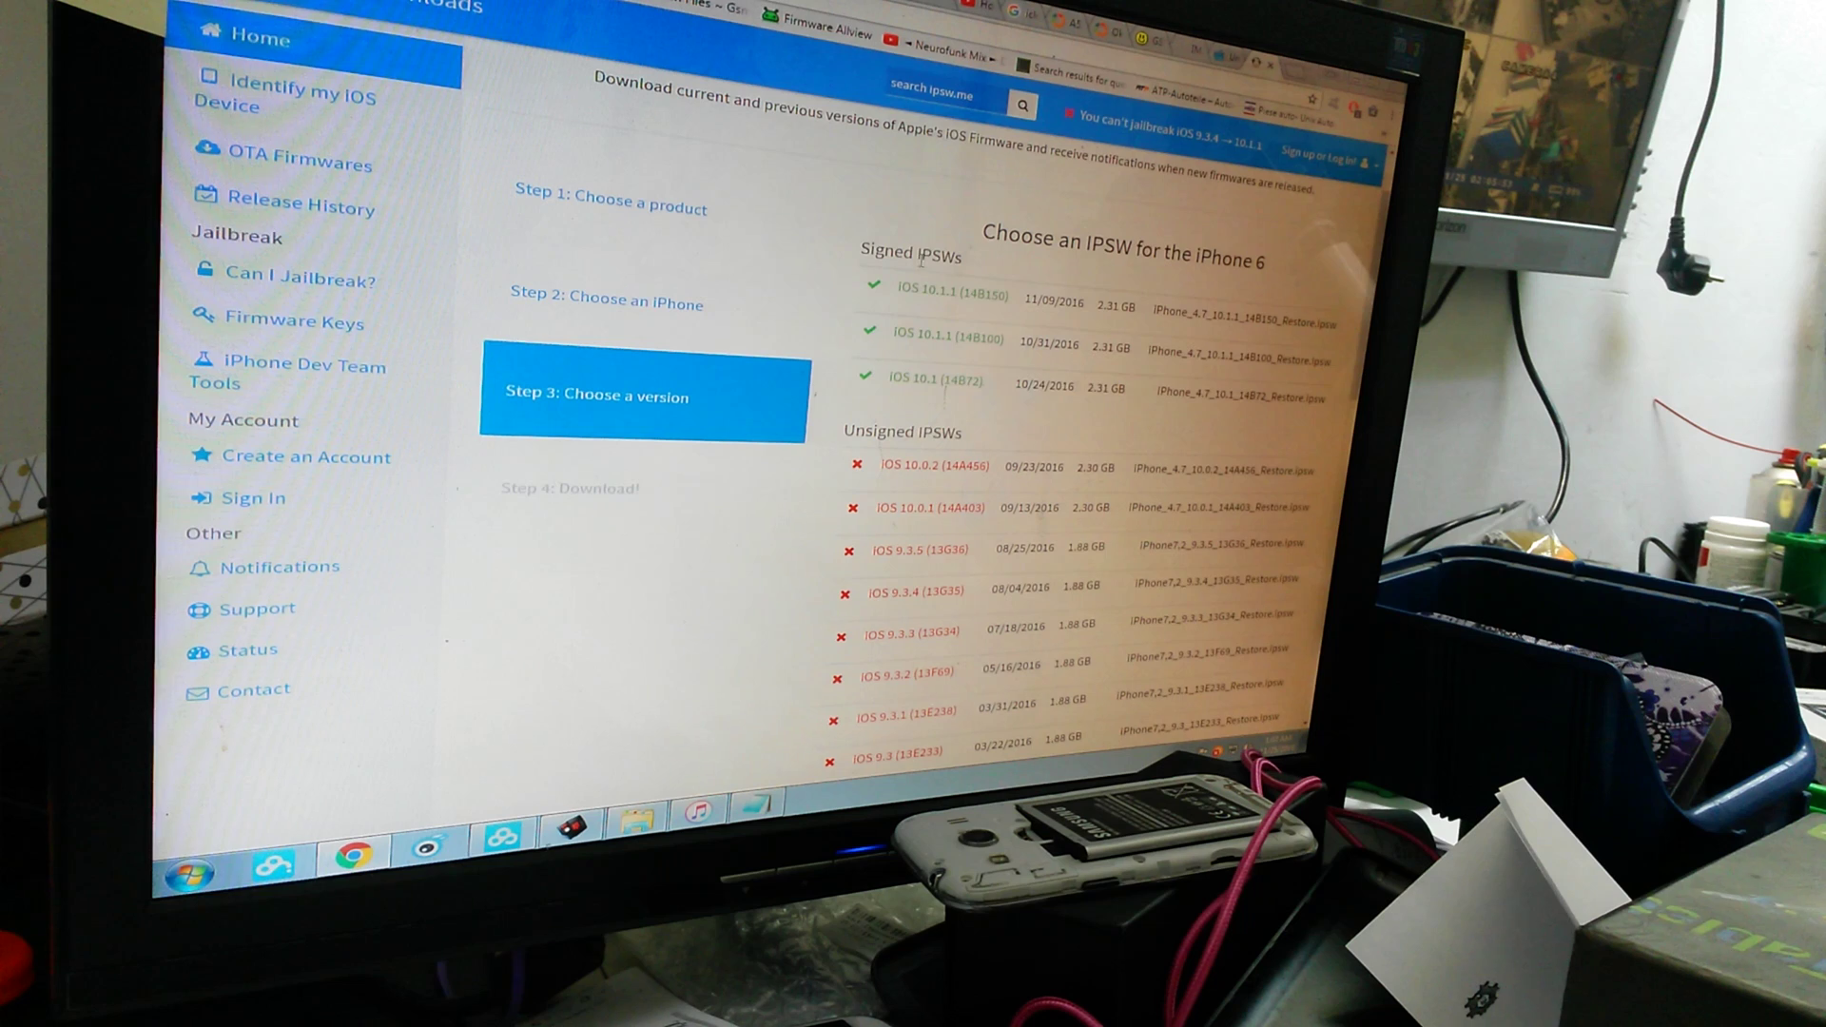
pyautogui.moveTo(863, 256); pyautogui.dragTo(993, 260)
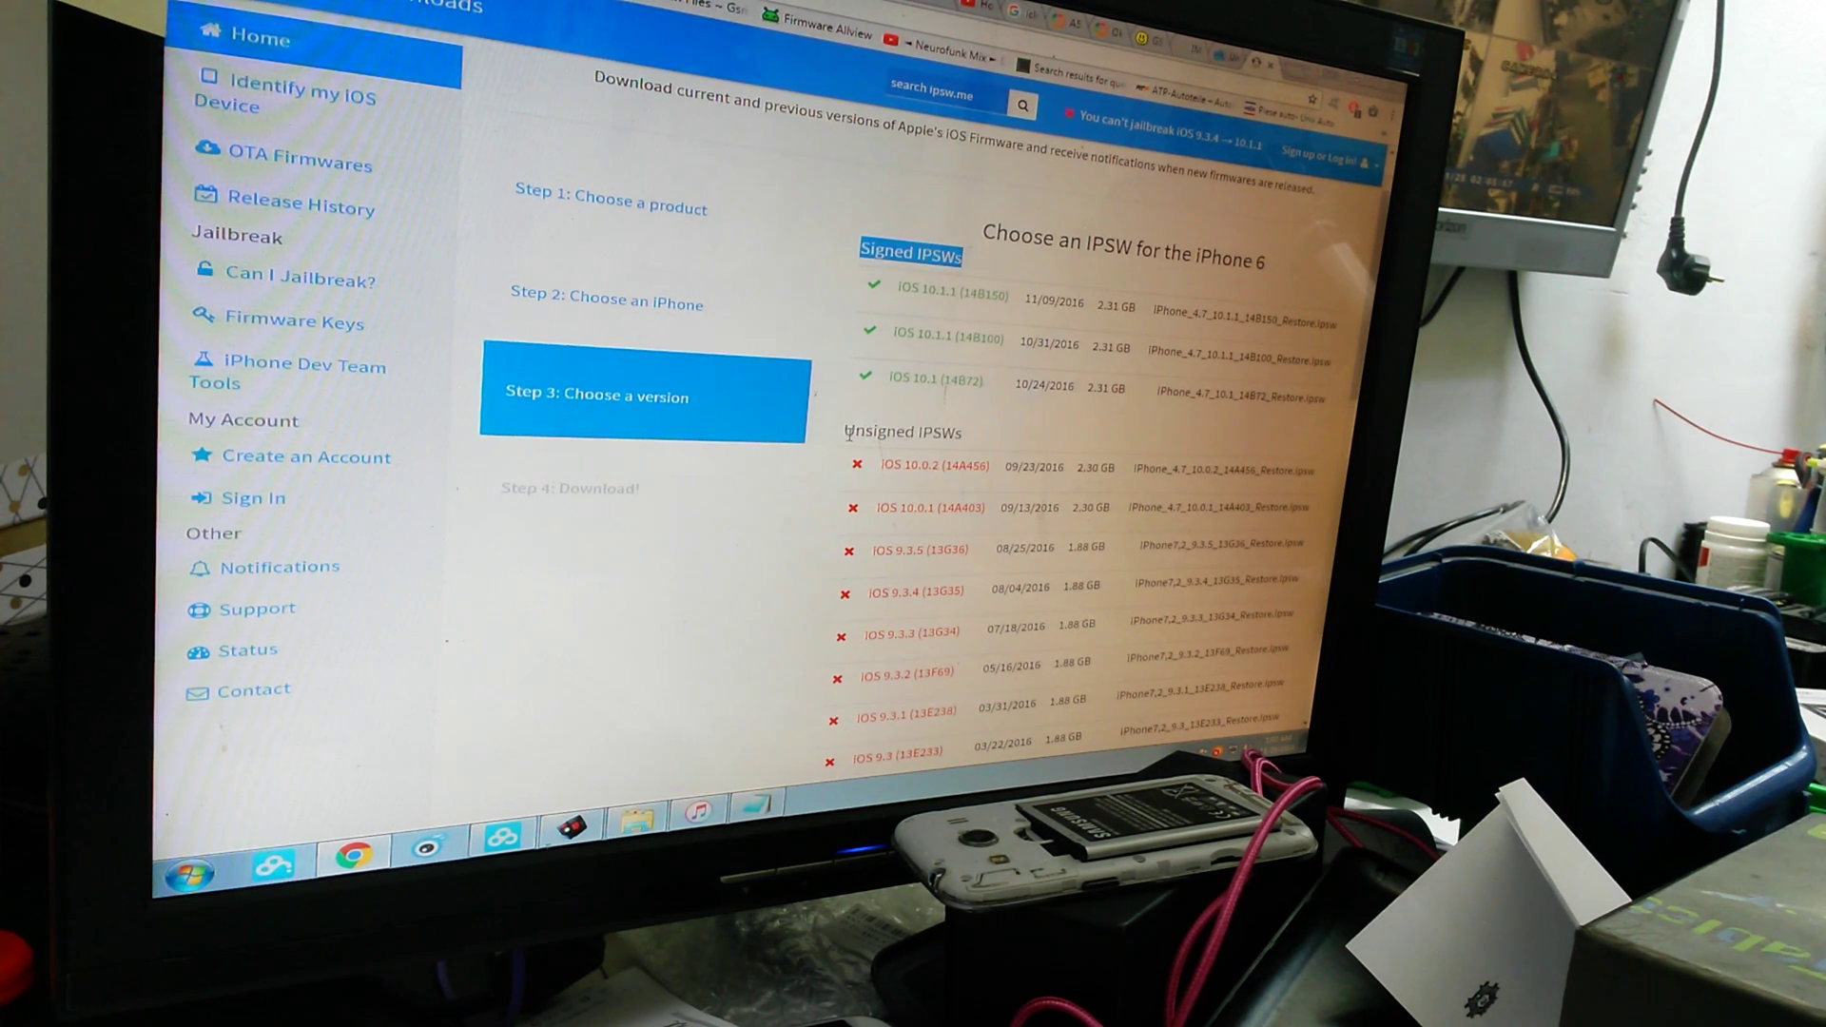
pyautogui.moveTo(845, 432); pyautogui.dragTo(973, 428)
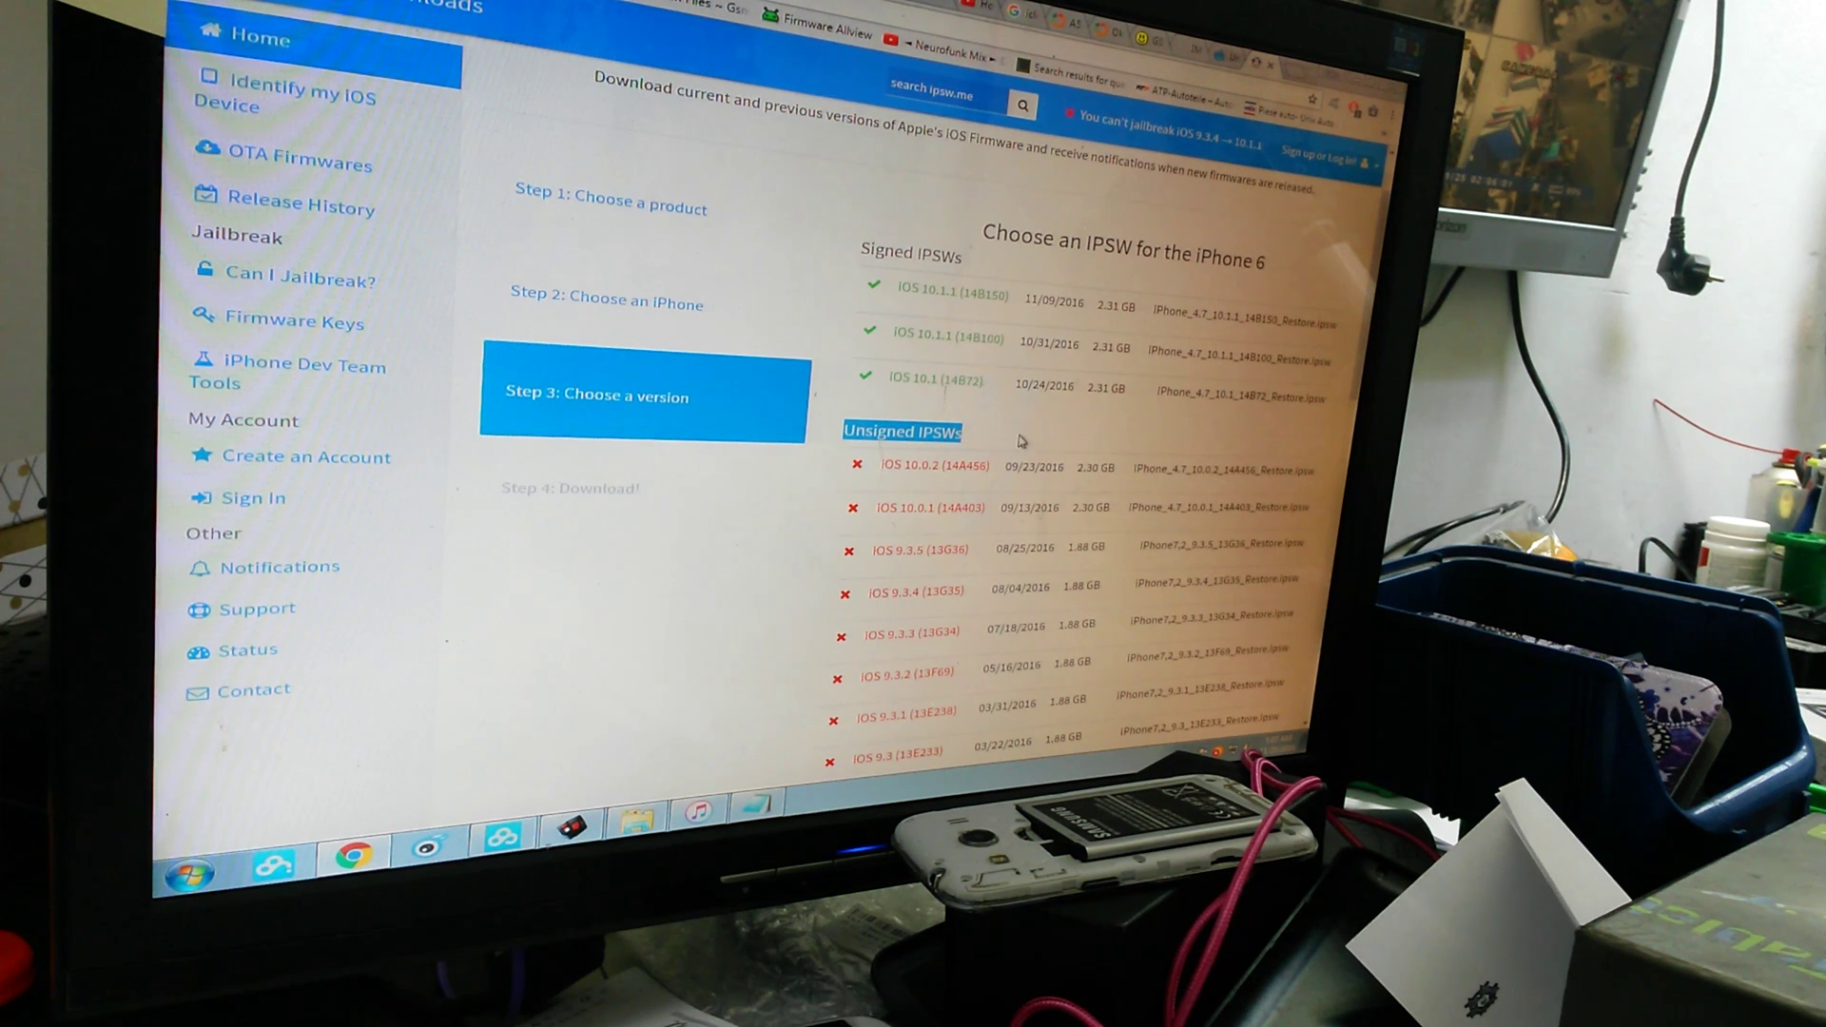
pyautogui.click(993, 447)
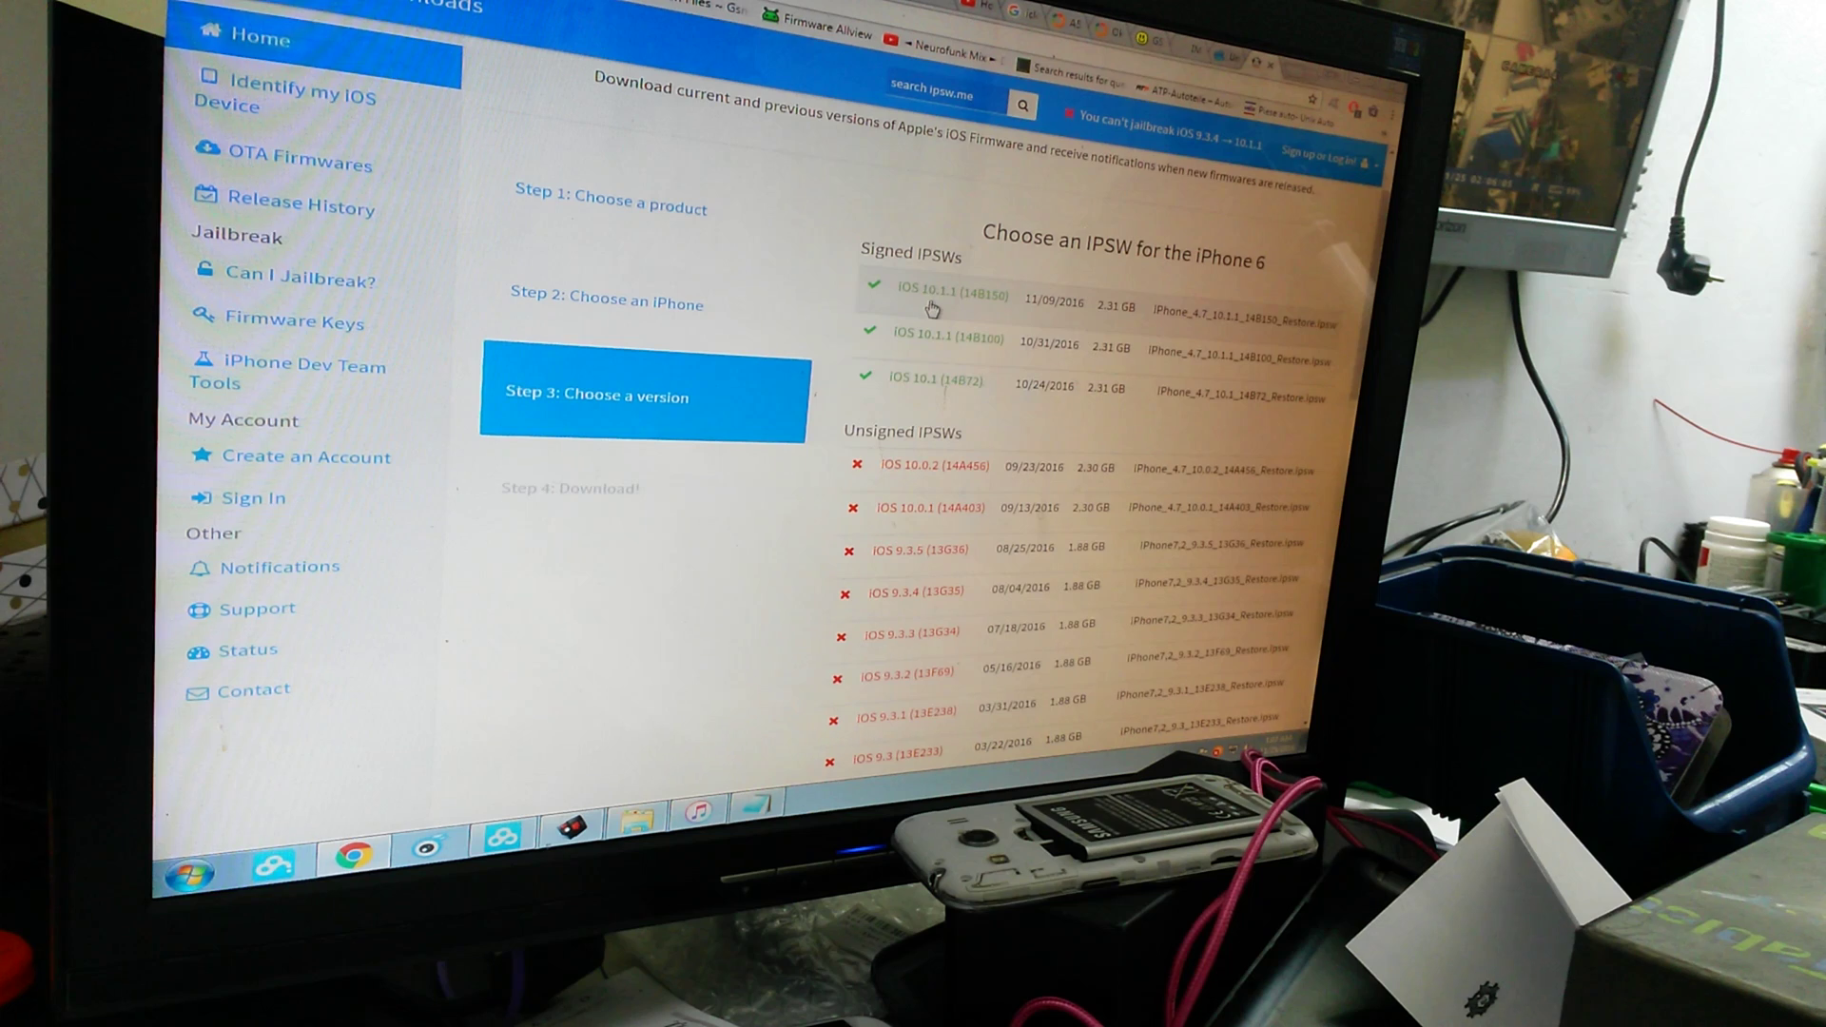
pyautogui.click(968, 296)
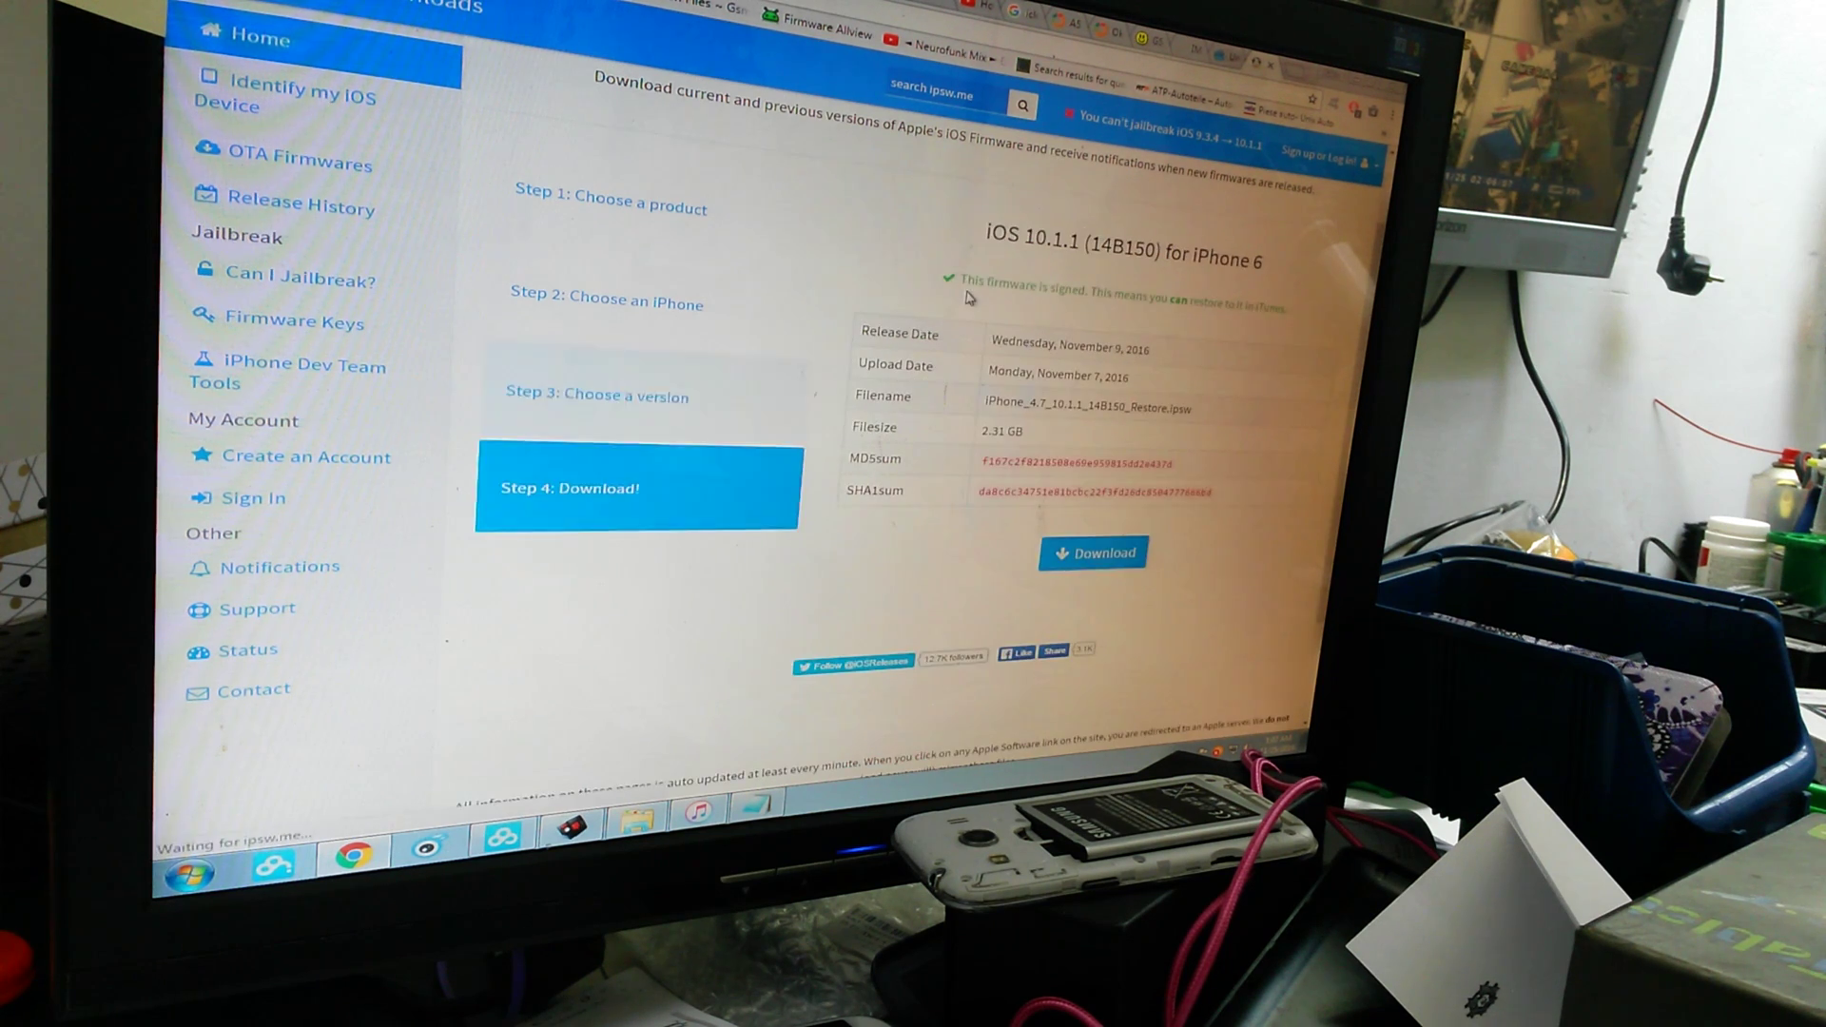
# Download the iPhone 6 iOS 10.1.1 .ipsw file from its details page
pyautogui.click(1088, 555)
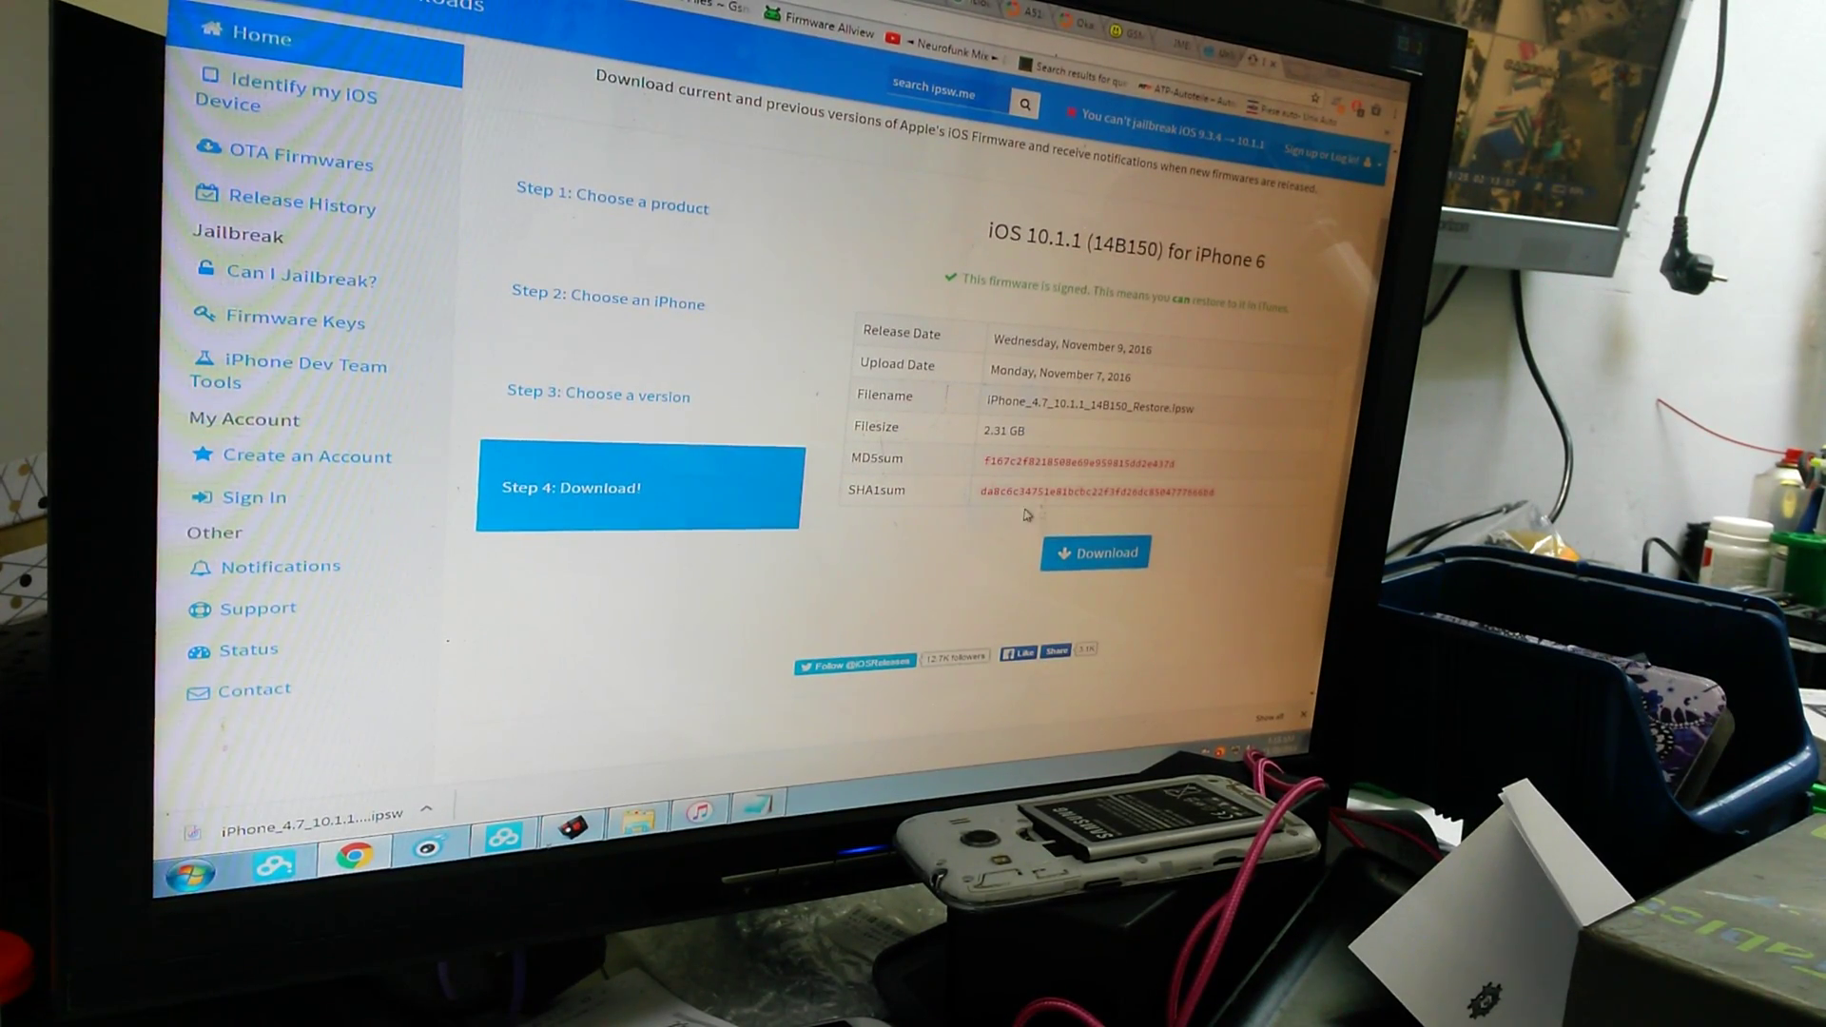
# Locate the downloaded iOS 10.1.1 .ipsw in its folder and paste a copy into open desktop space
pyautogui.rightClick(342, 830)
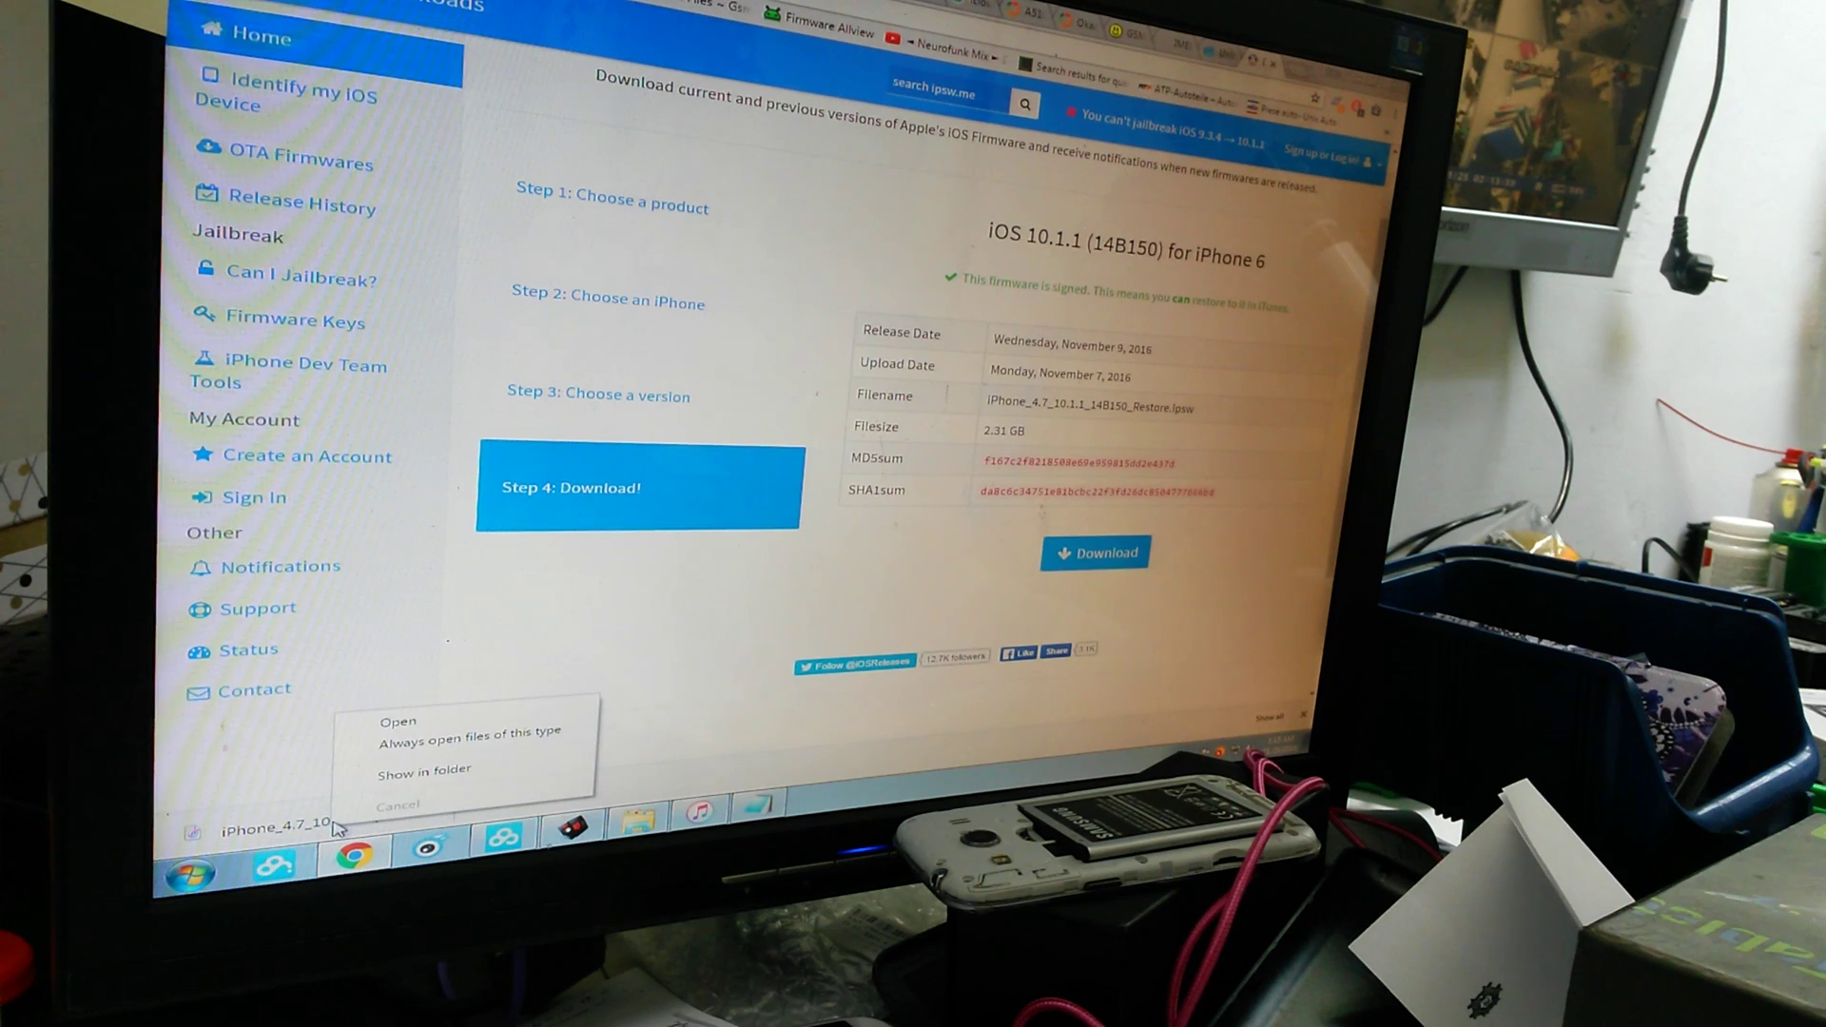
pyautogui.click(420, 771)
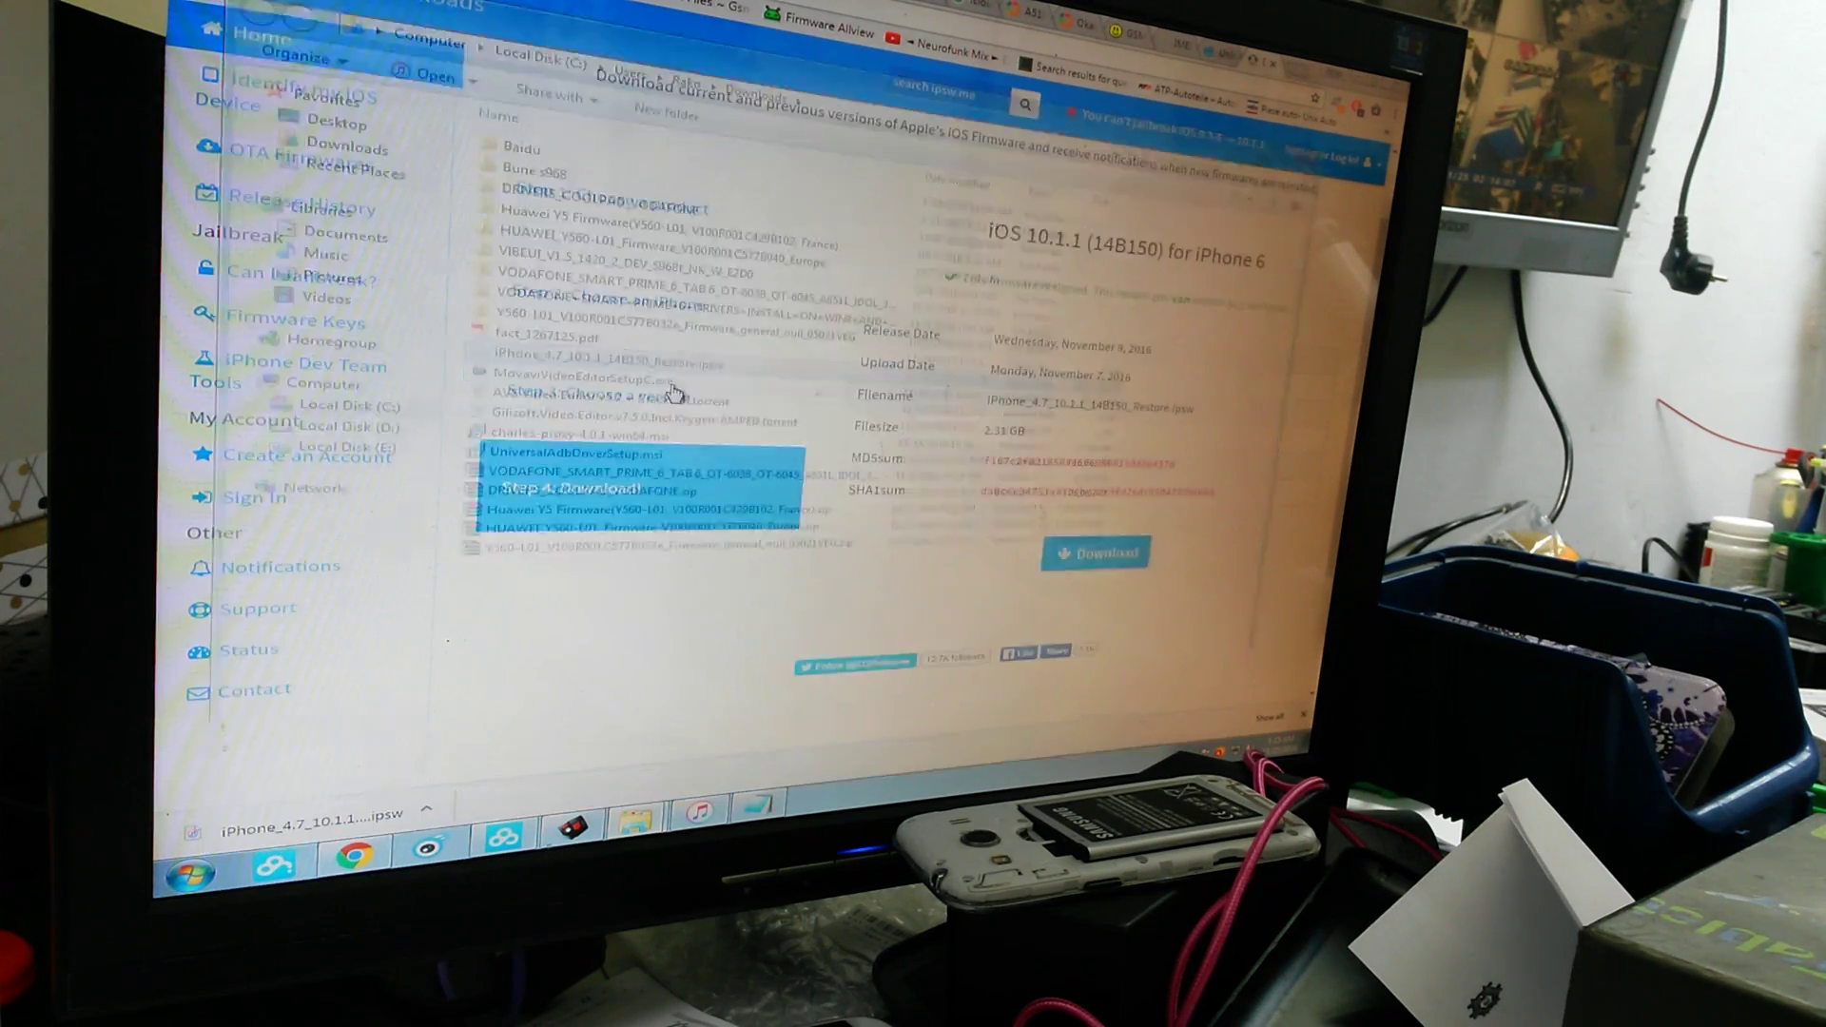
pyautogui.press('super+d')
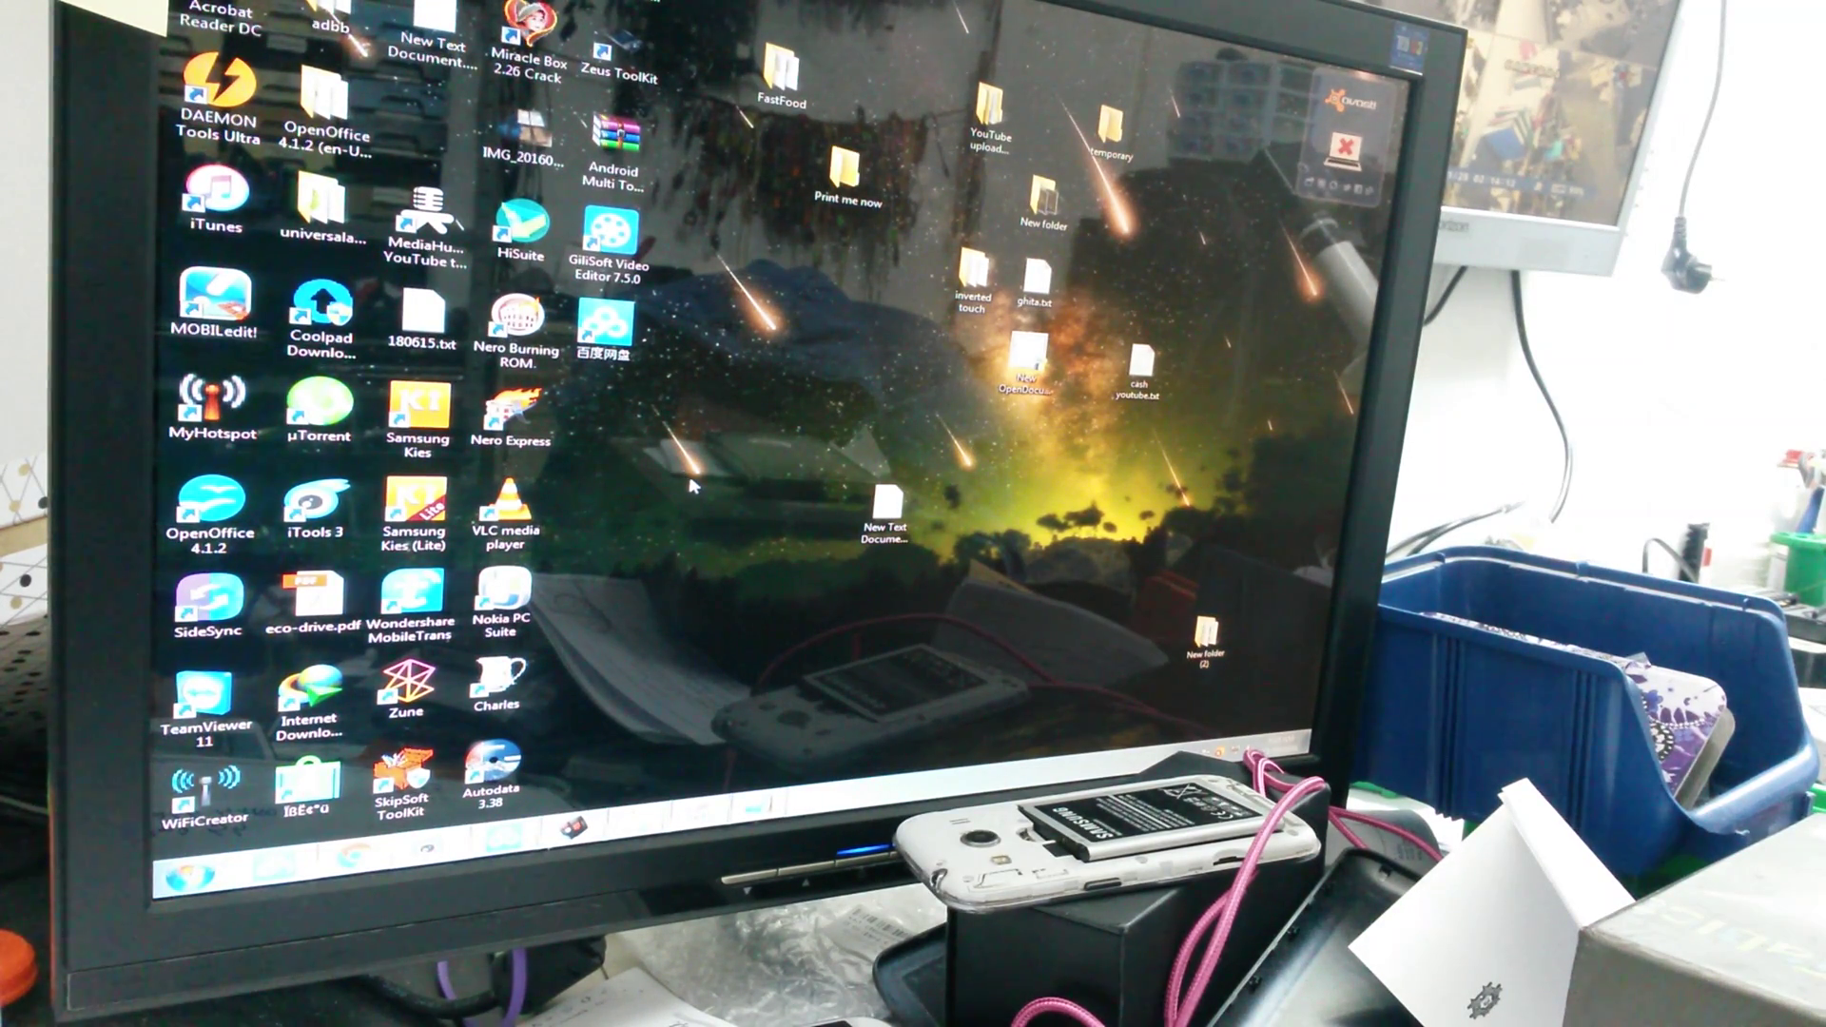
pyautogui.hotkey('ctrl', 'v')
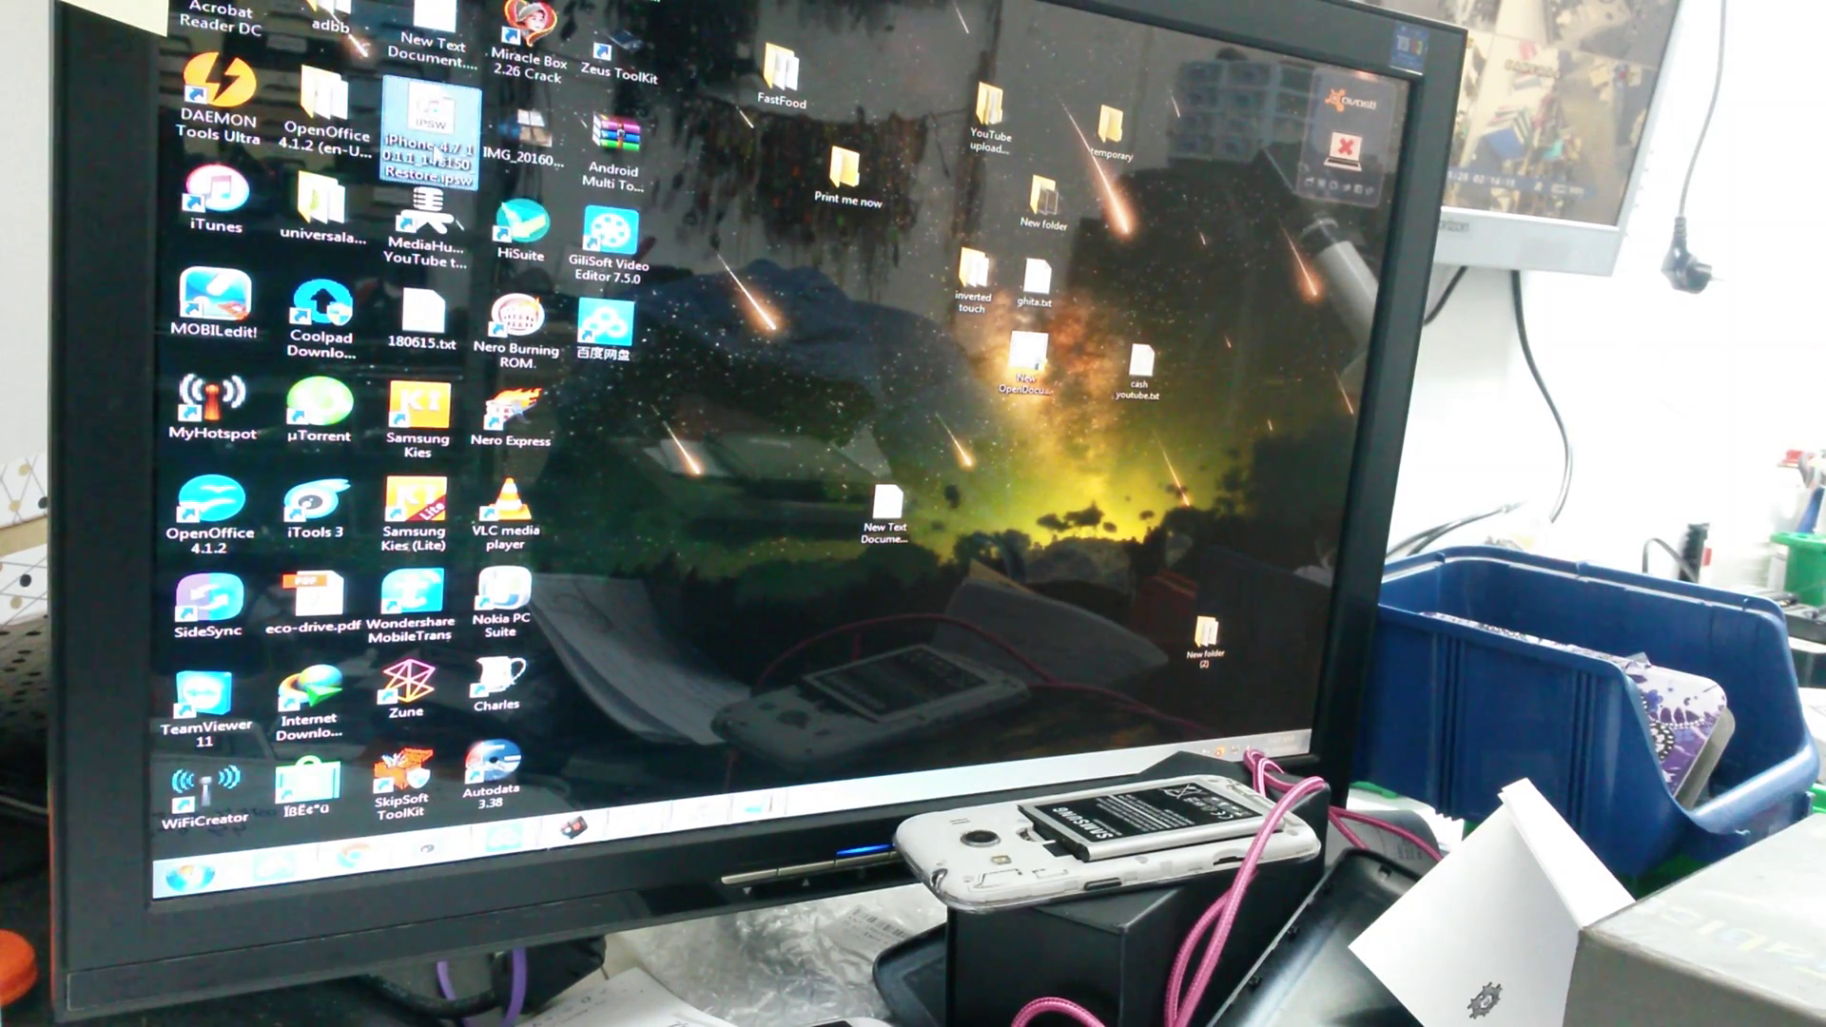
pyautogui.moveTo(431, 129); pyautogui.dragTo(763, 357)
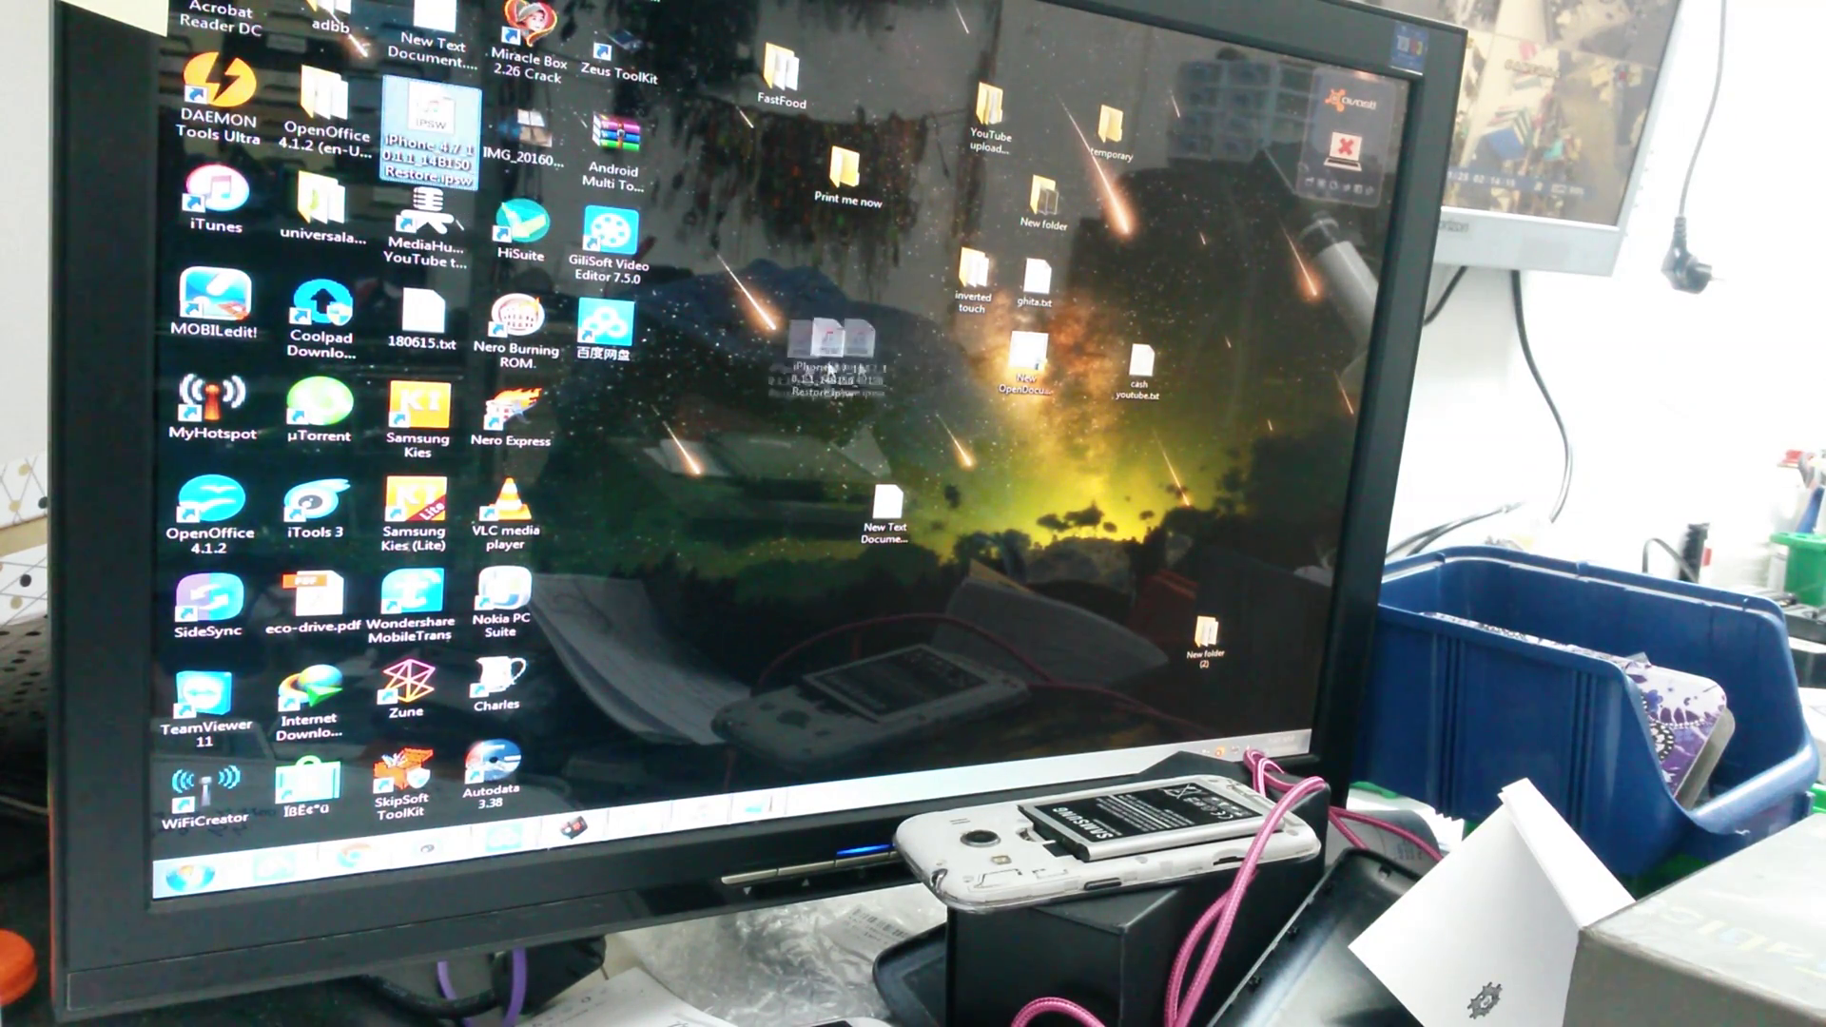
pyautogui.click(761, 533)
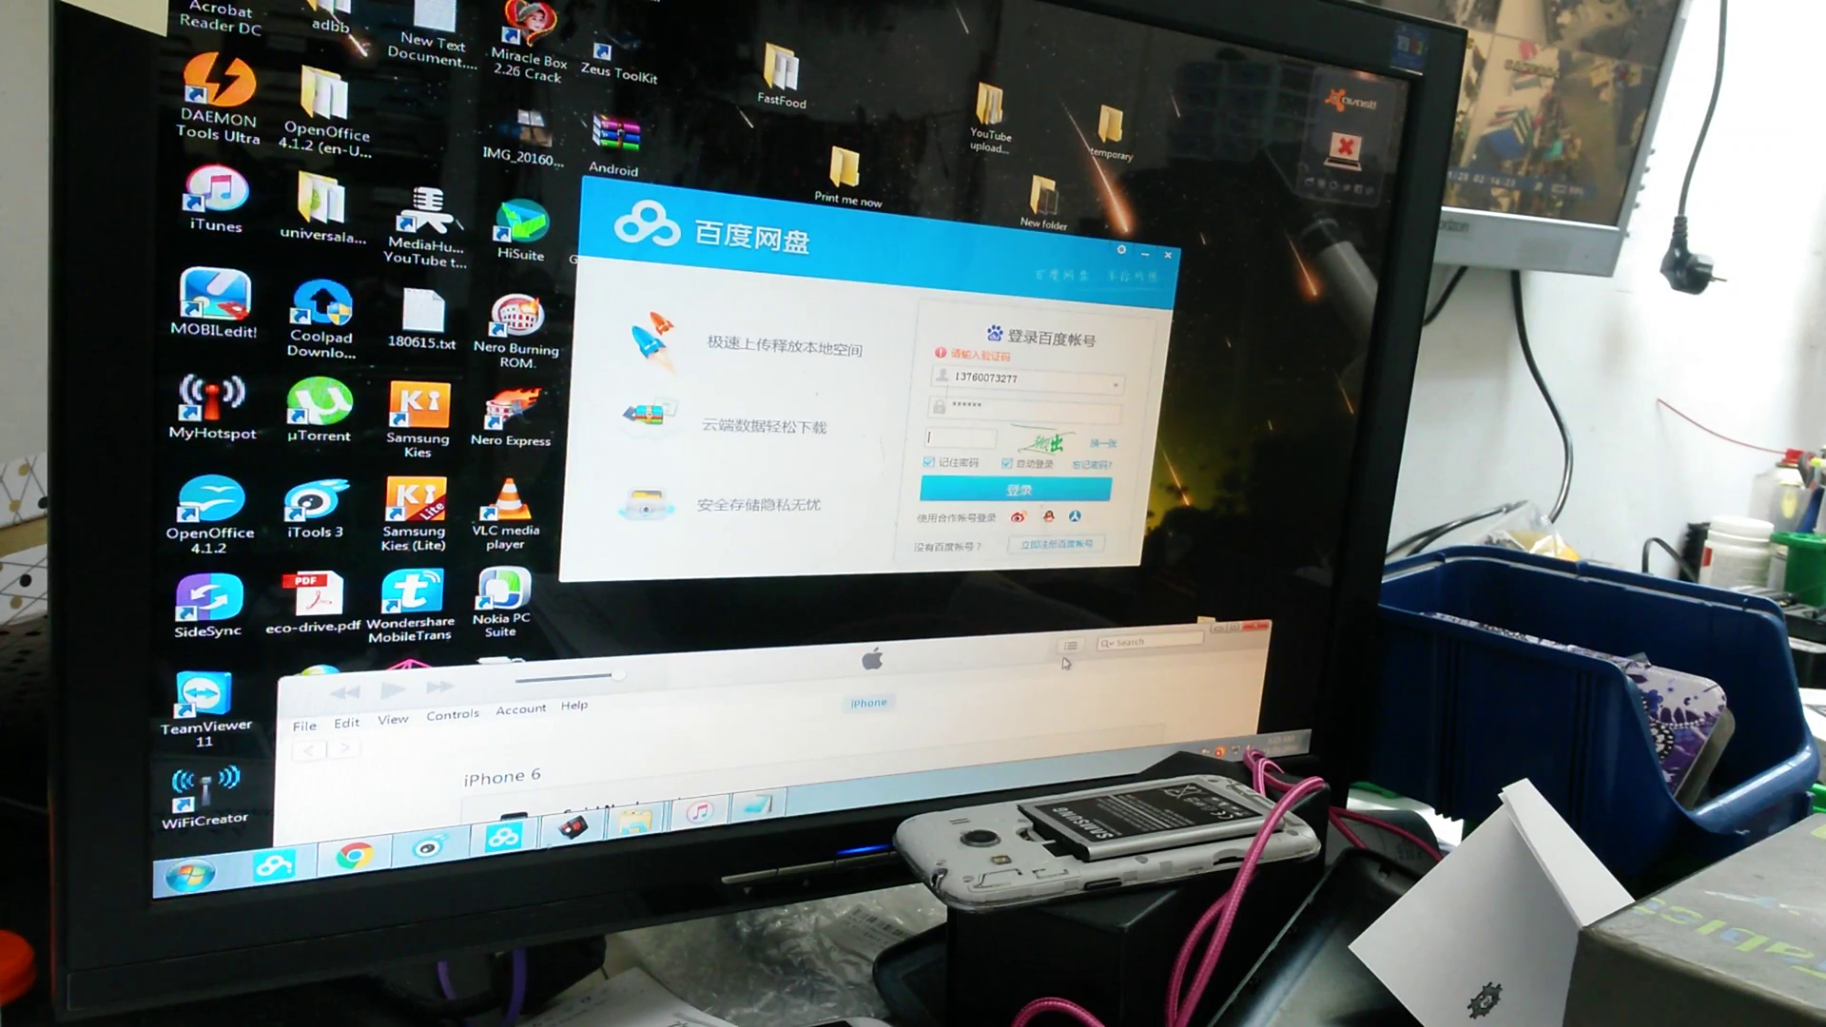
# Dismiss the Baidu Netdisk login and pick the desktop iPhone_4.7_10.1.1 .ipsw for a custom restore
pyautogui.click(1169, 258)
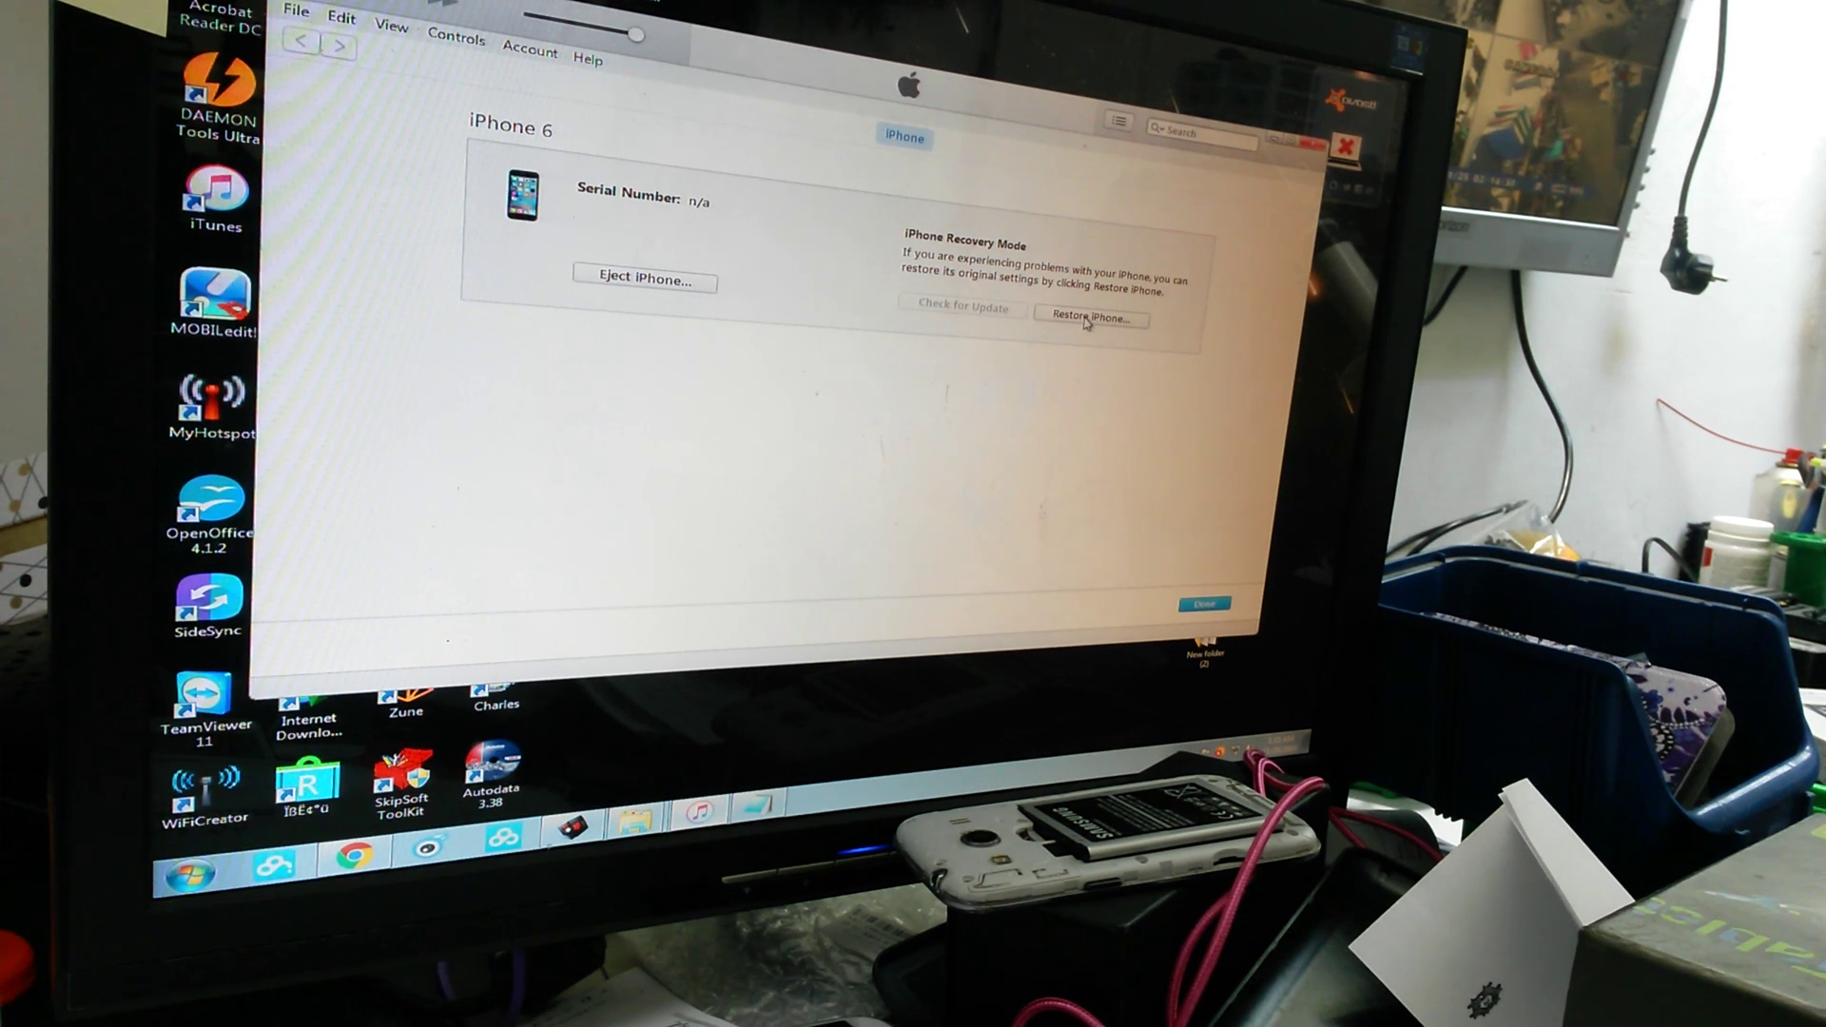
pyautogui.keyDown('shift'); pyautogui.click(1087, 320); pyautogui.keyUp('shift')
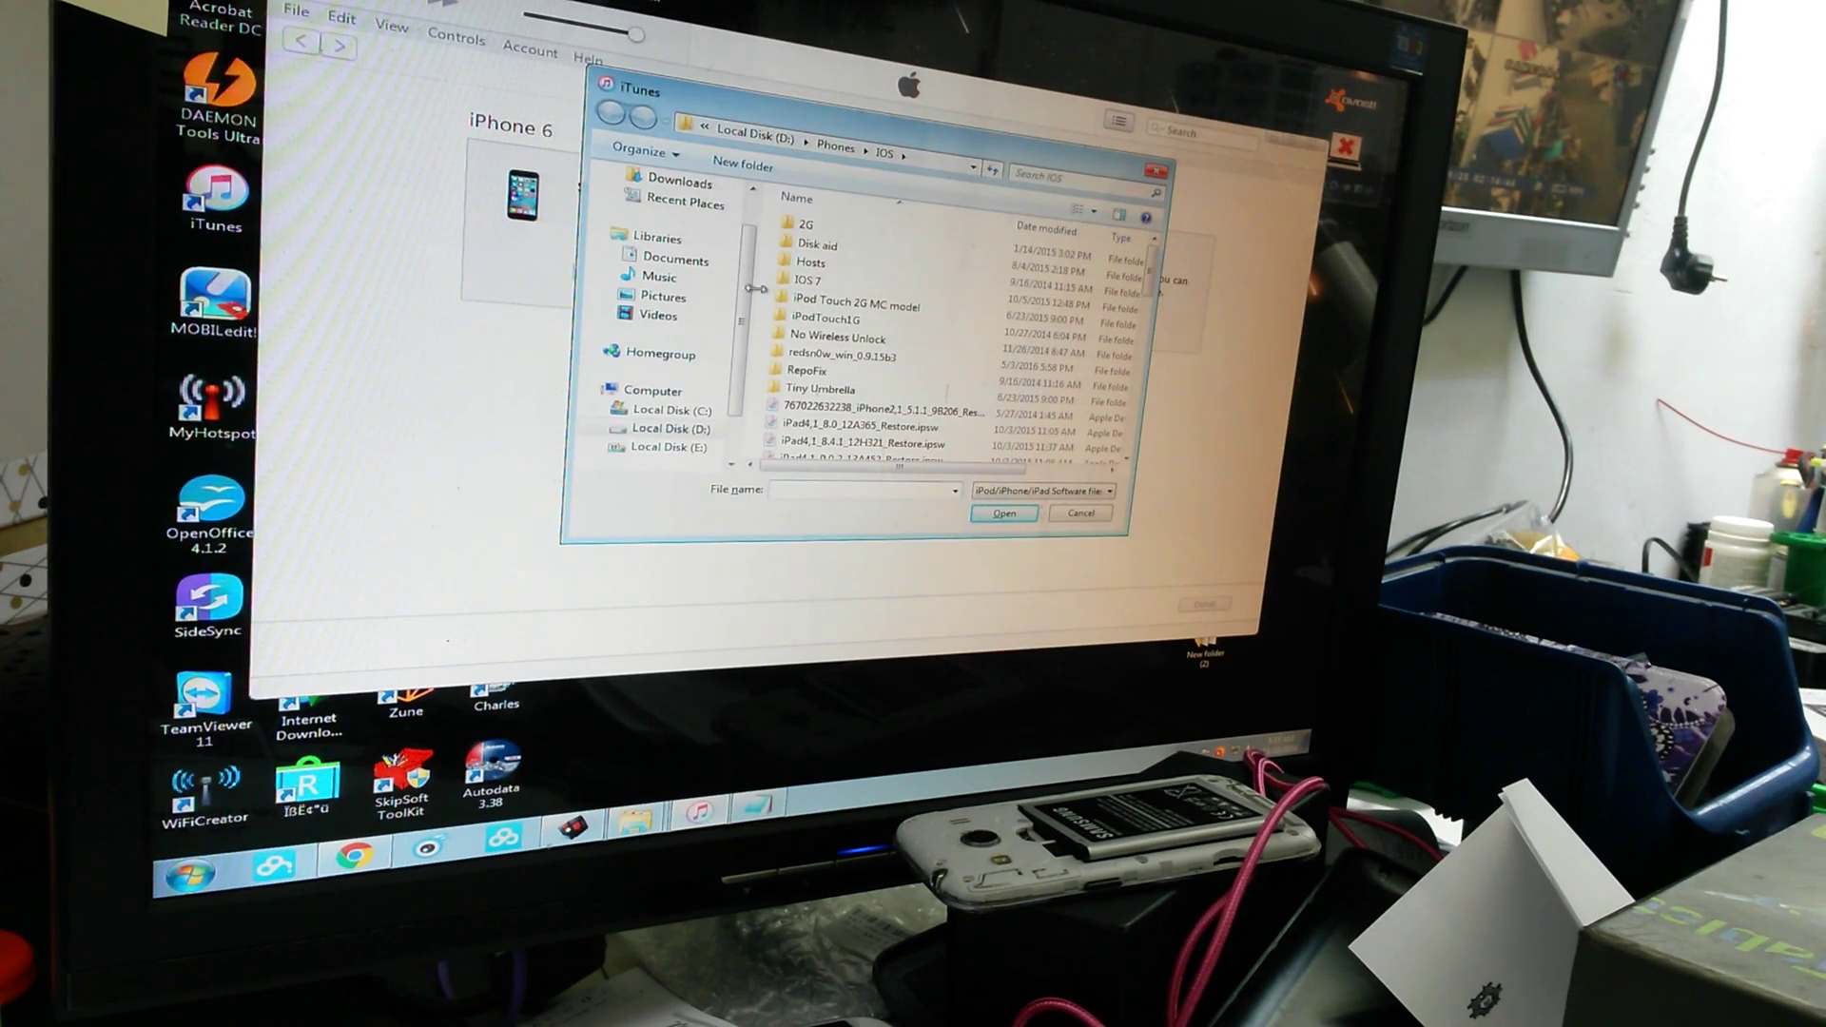
pyautogui.moveTo(754, 296); pyautogui.dragTo(751, 258)
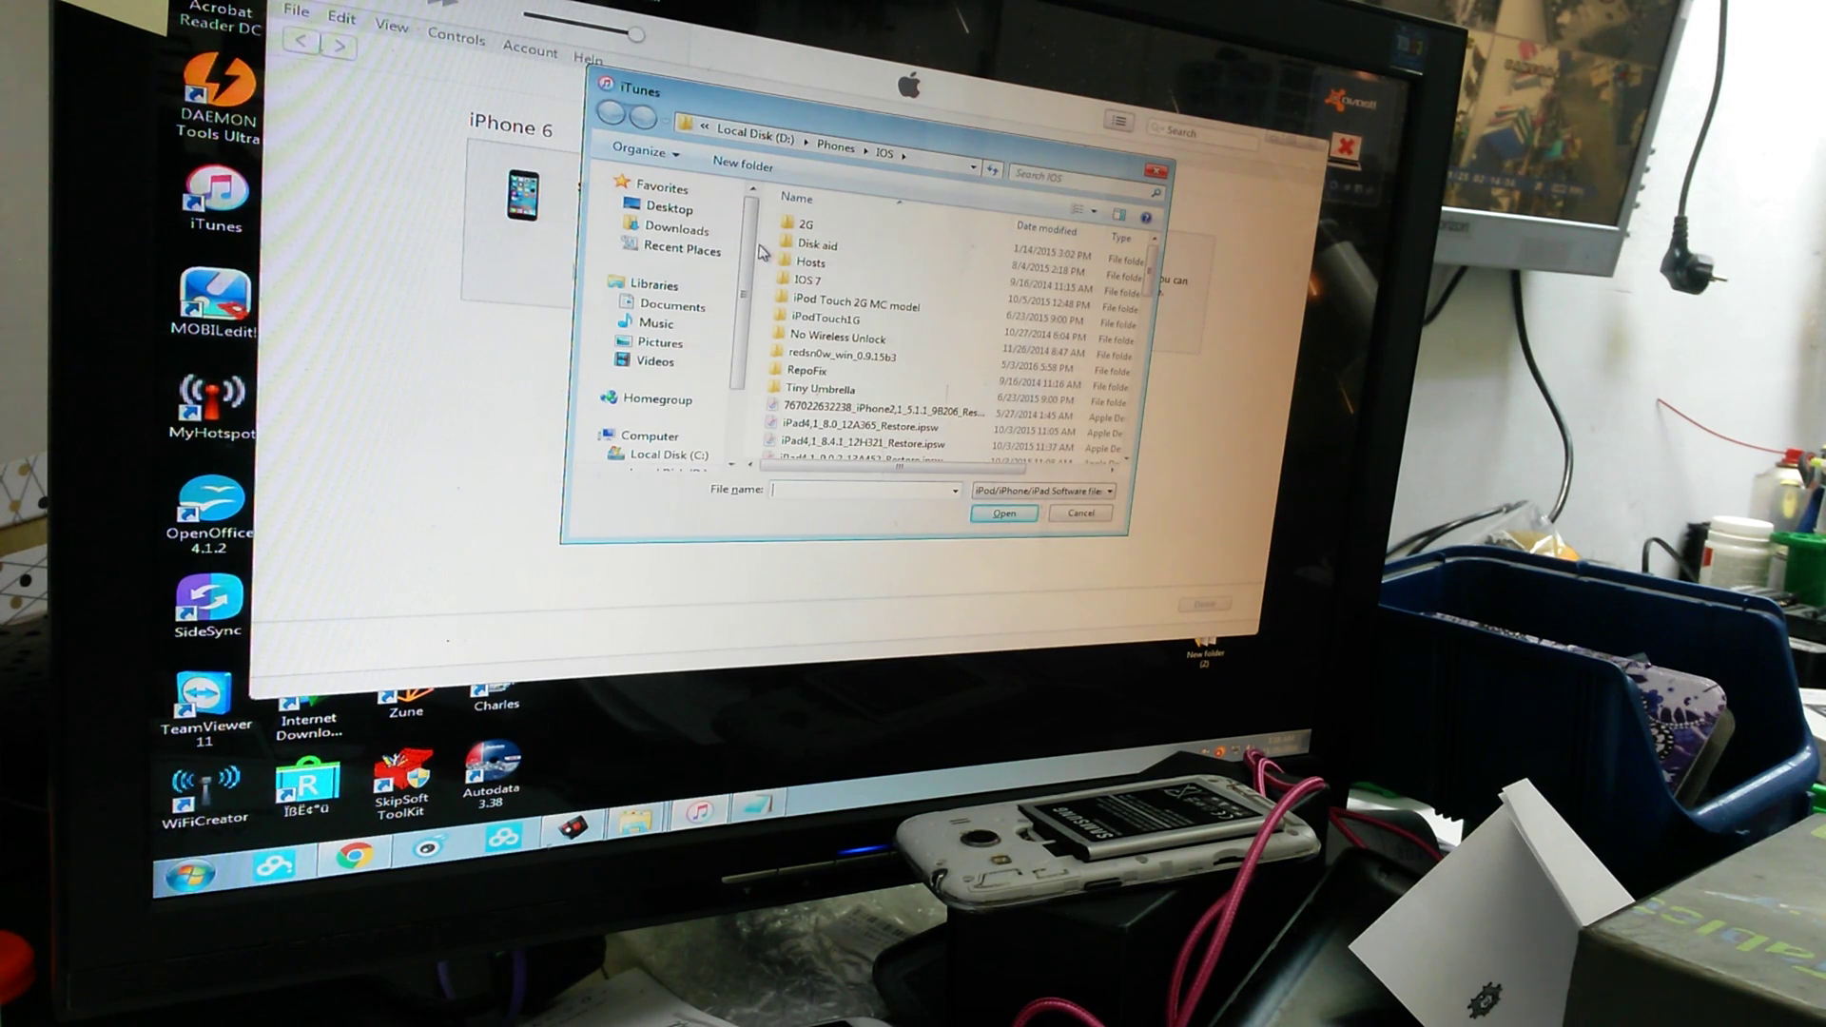
pyautogui.moveTo(680, 182)
pyautogui.click(669, 208)
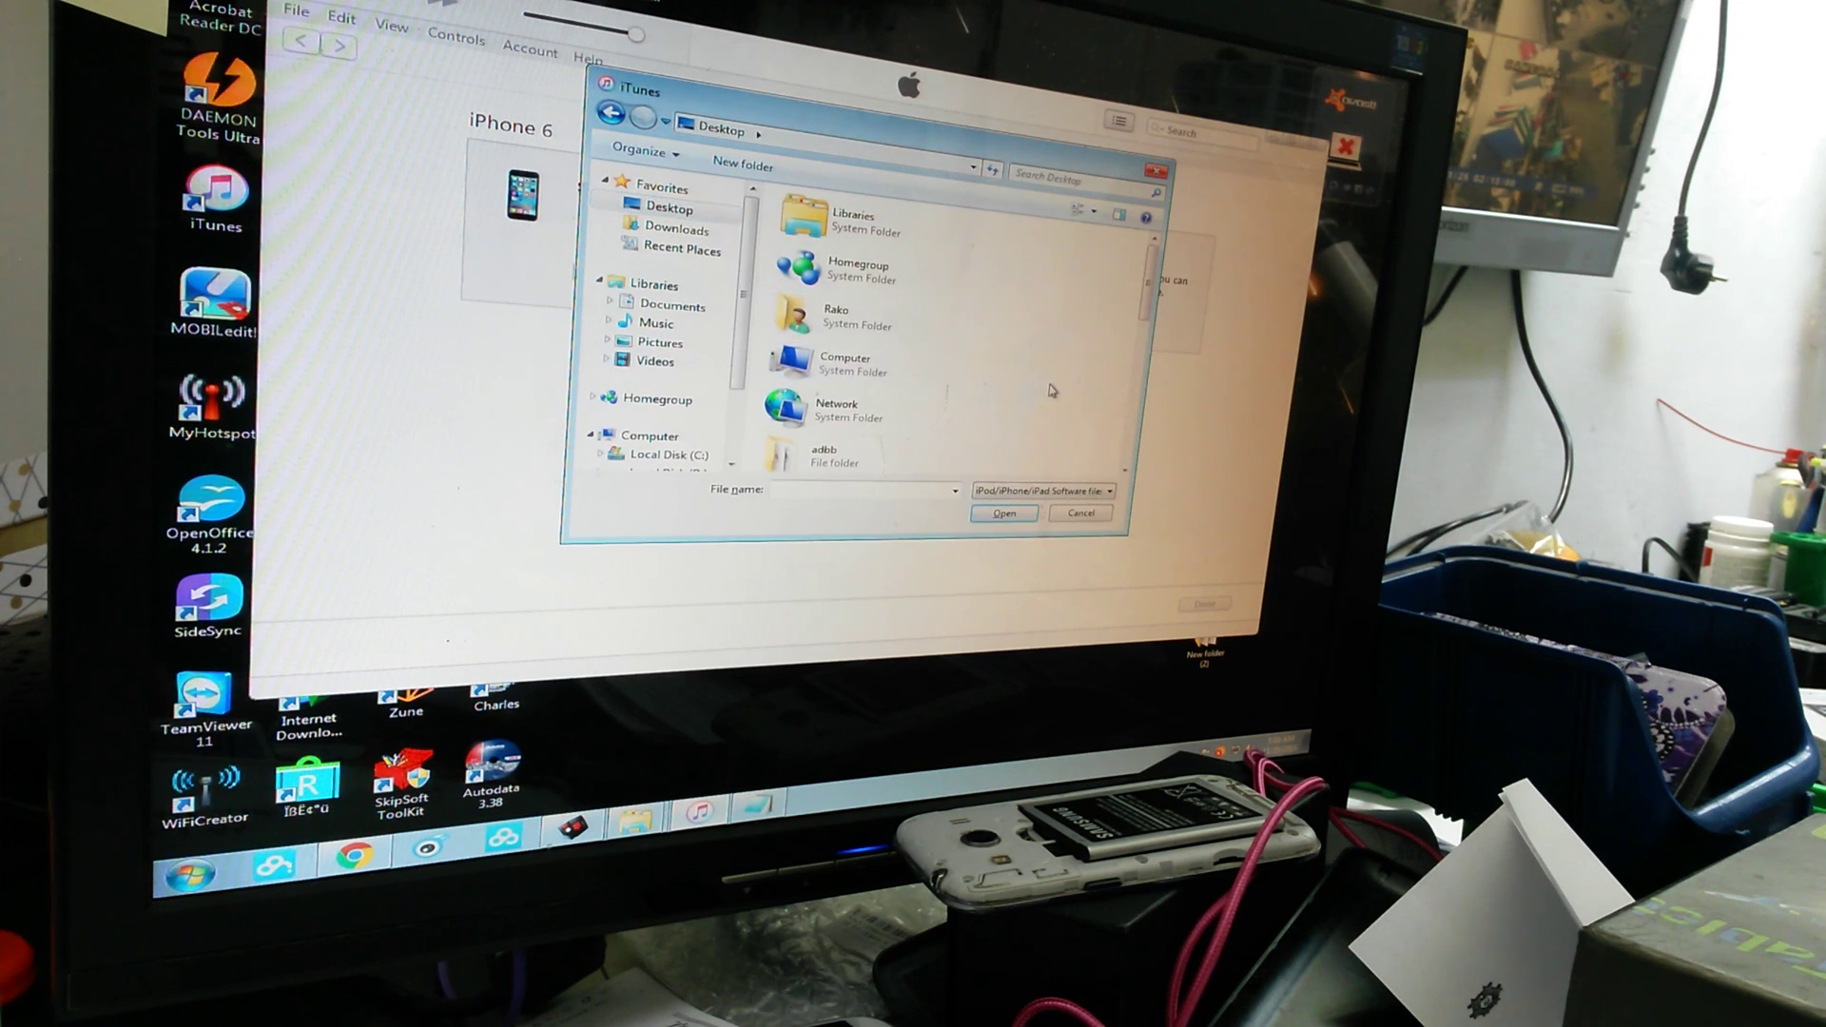
pyautogui.scroll(-5, 1052, 390)
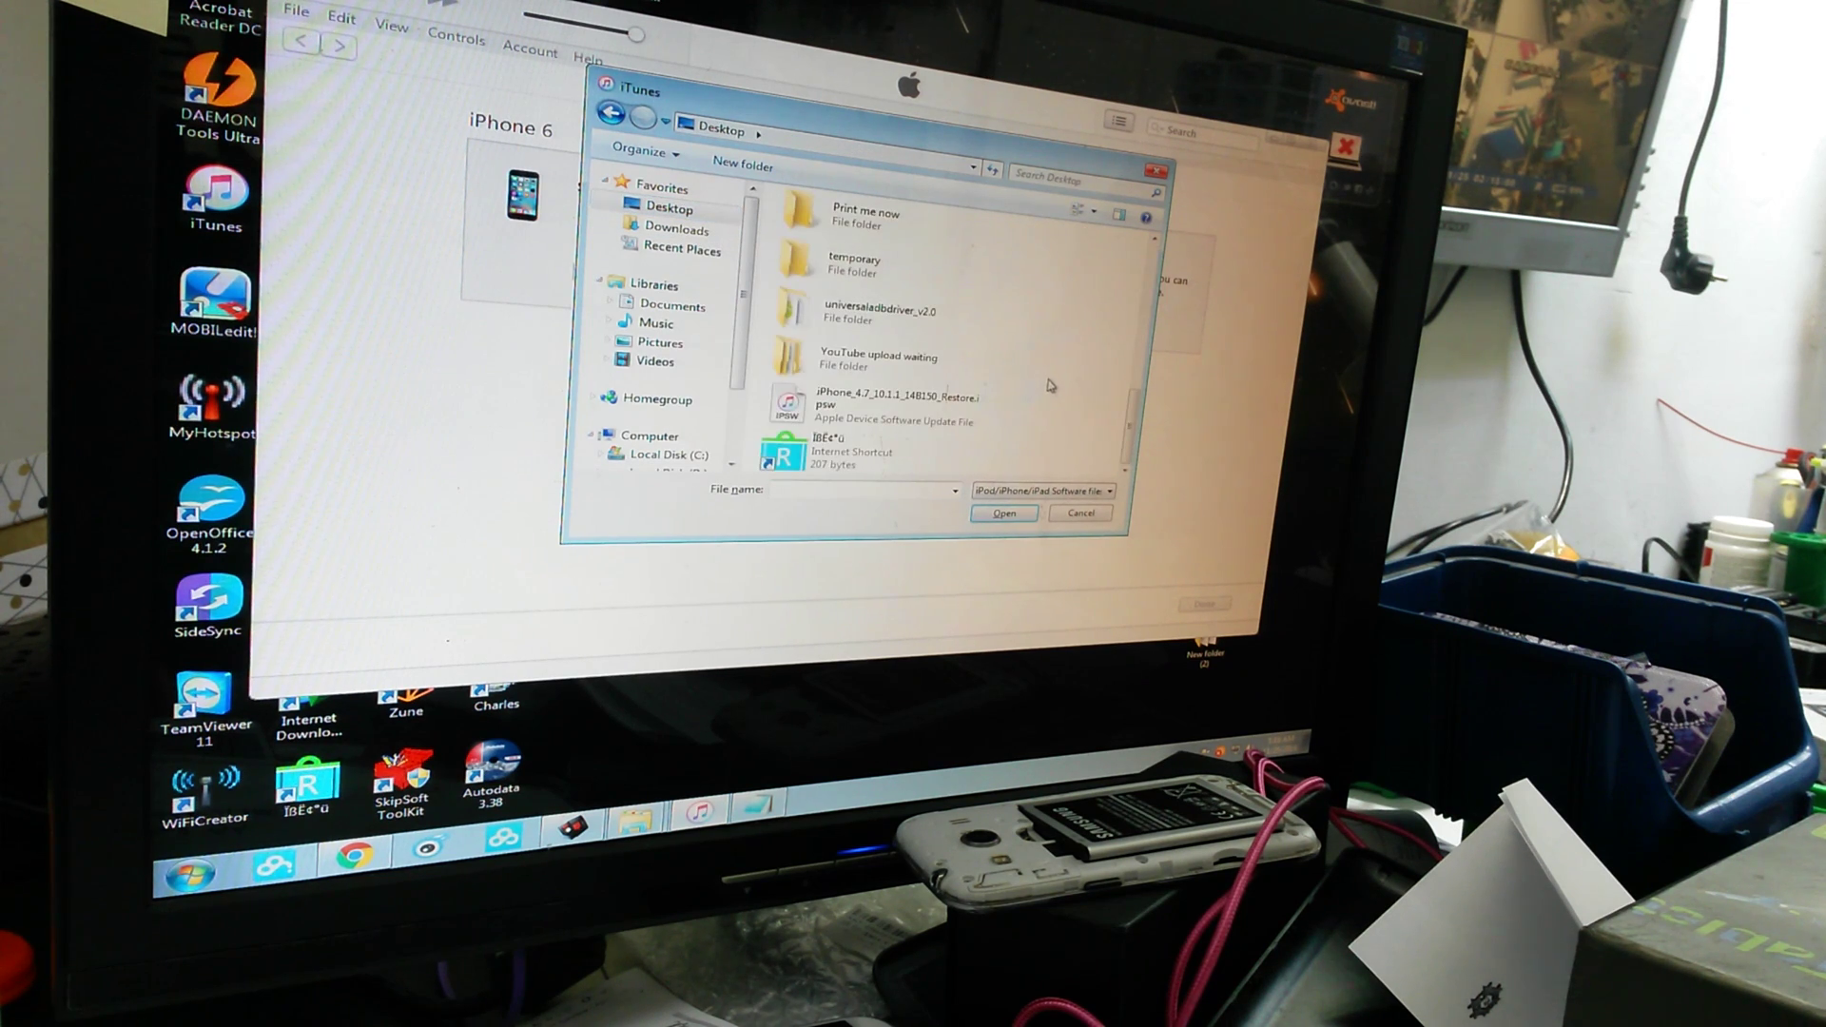
pyautogui.click(862, 412)
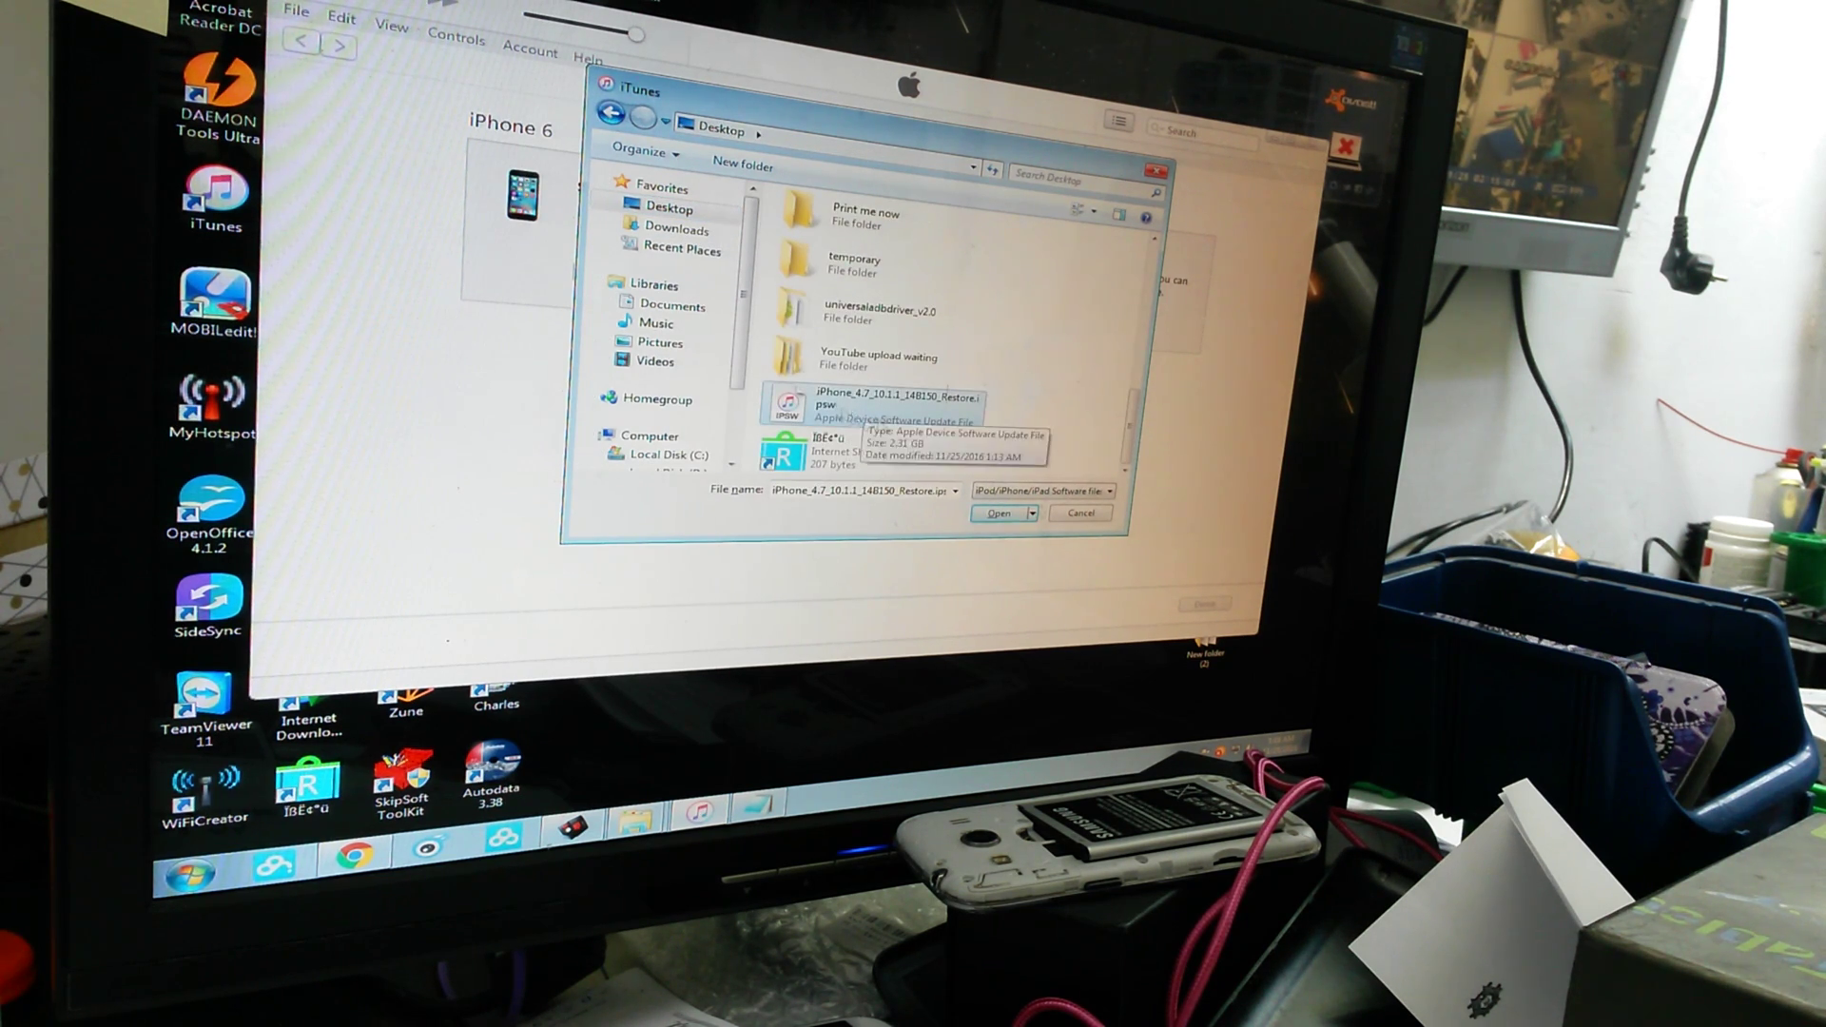
pyautogui.click(1002, 517)
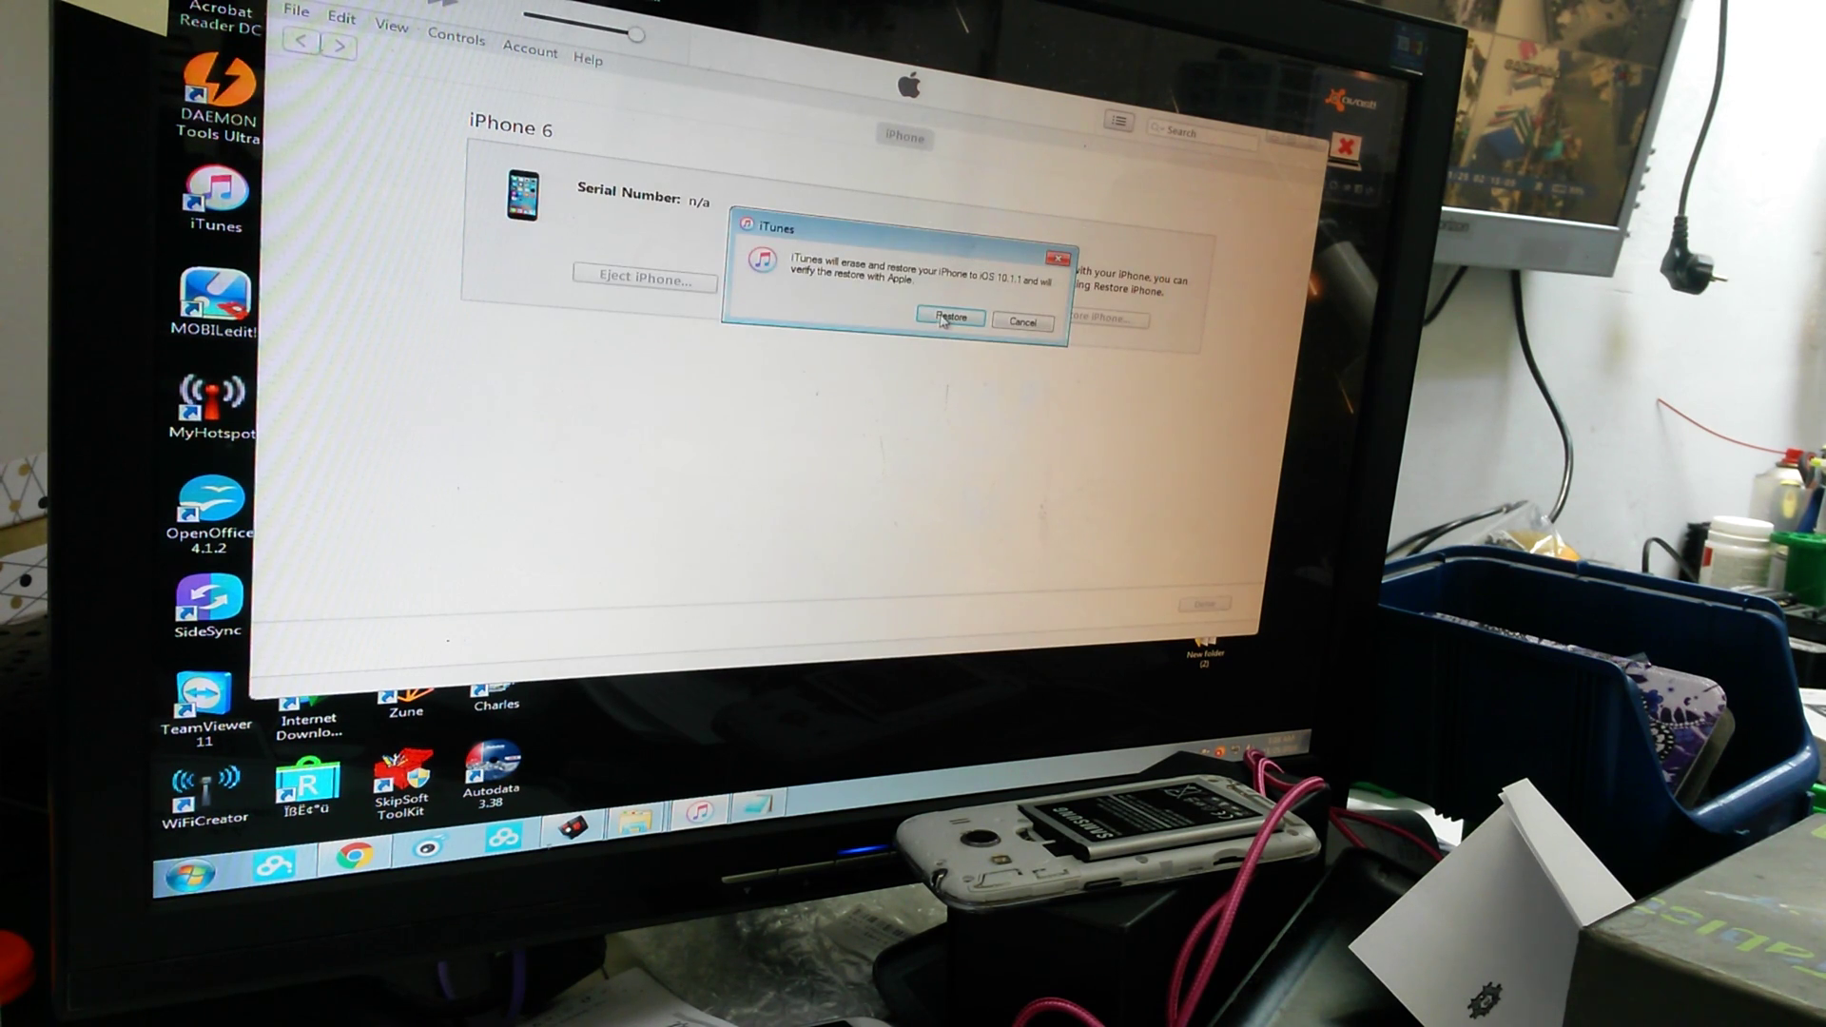
# Confirm erasing the iPhone and restoring it to iOS 10.1.1
pyautogui.click(941, 317)
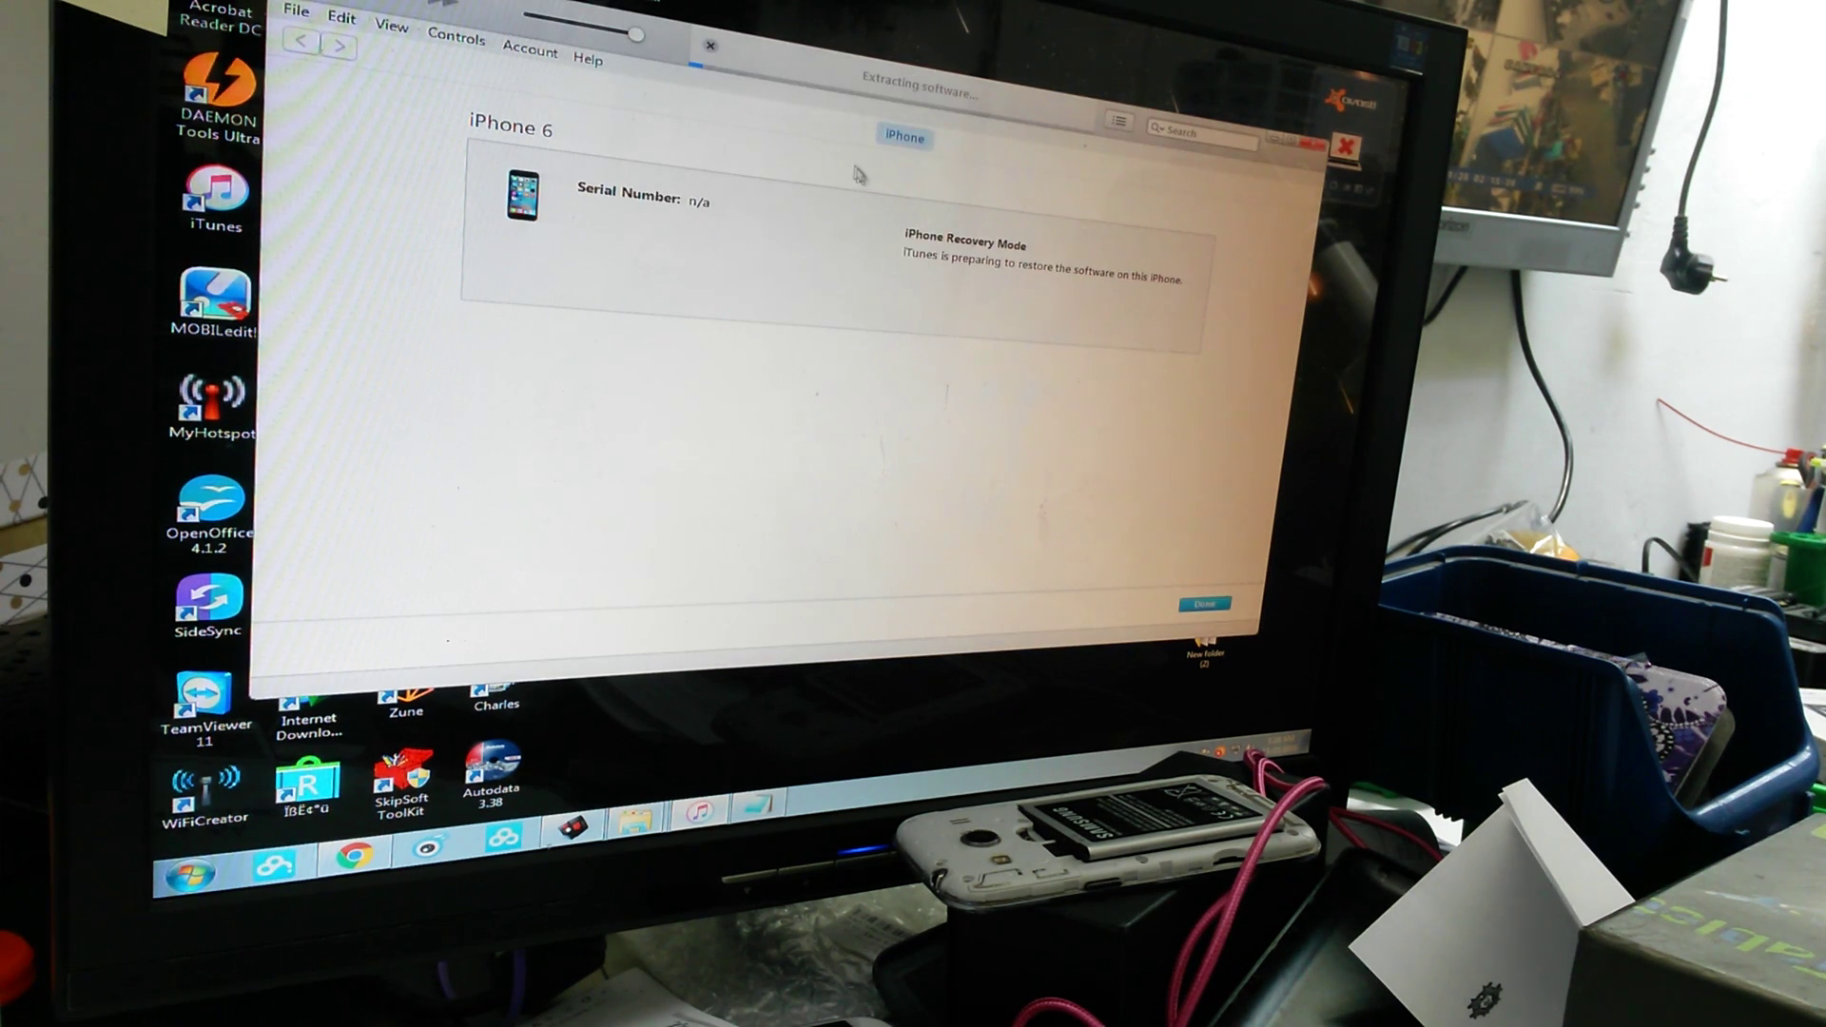